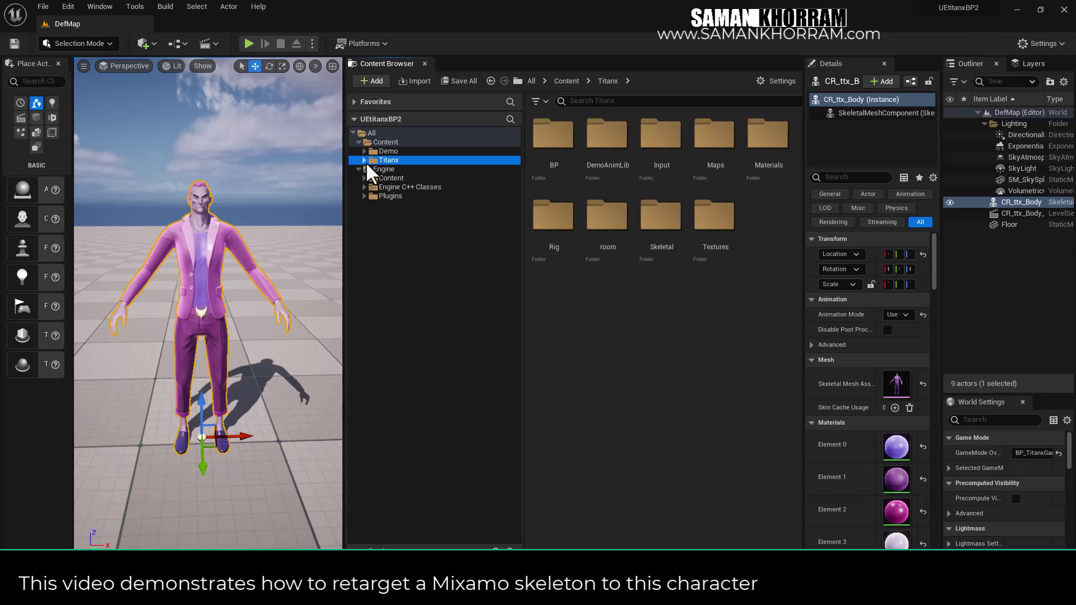
Step: Open the Titanx > Rig folder and switch the Content Browser to List view
{"action": "left_click", "coordinate": [366, 161]}
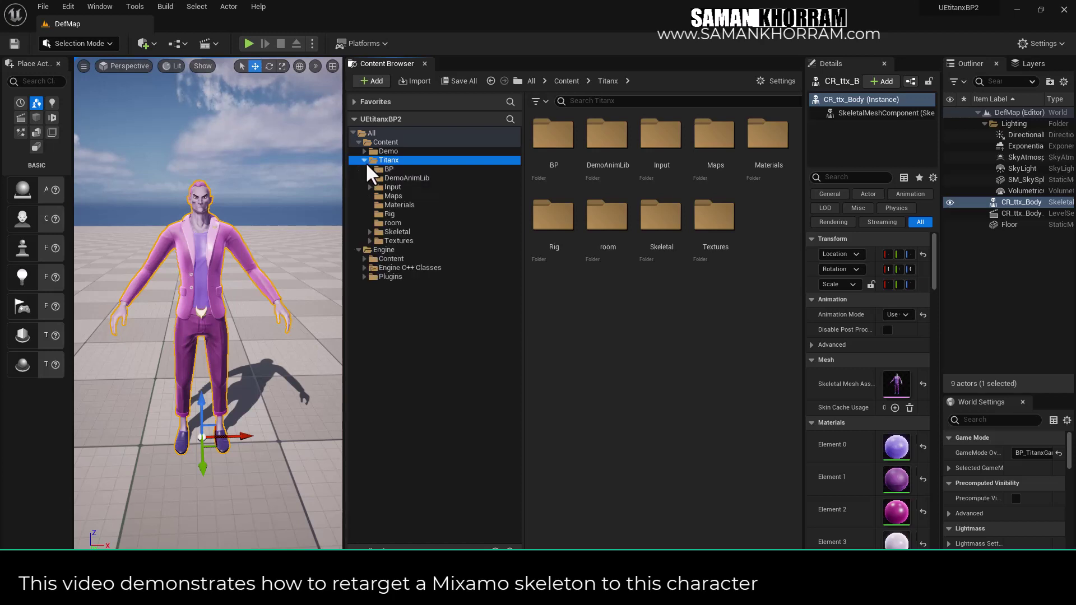
{"action": "left_click", "coordinate": [390, 213]}
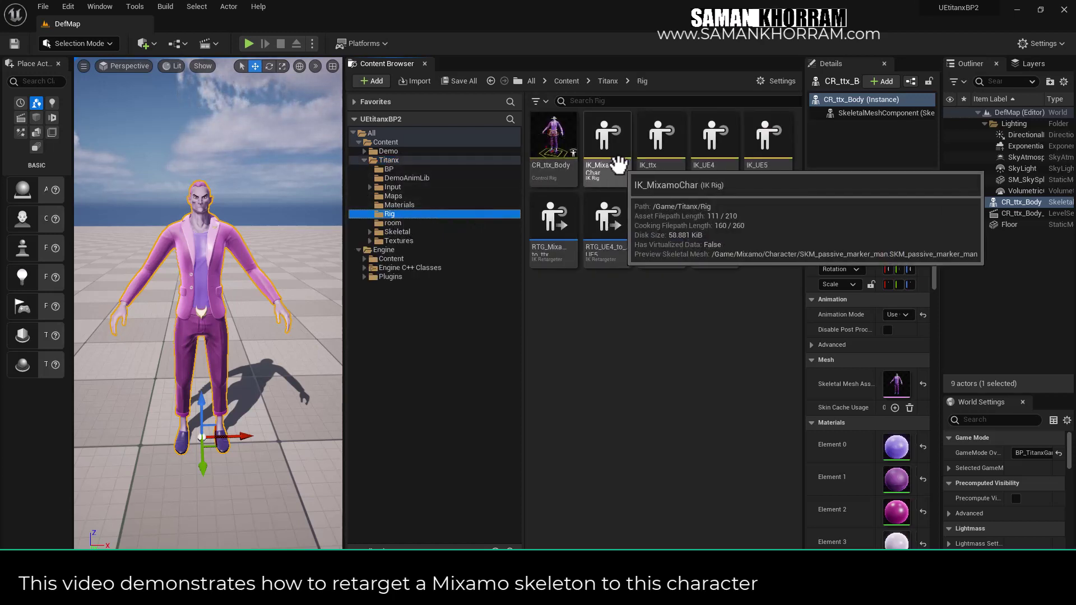
{"action": "left_click", "coordinate": [758, 83]}
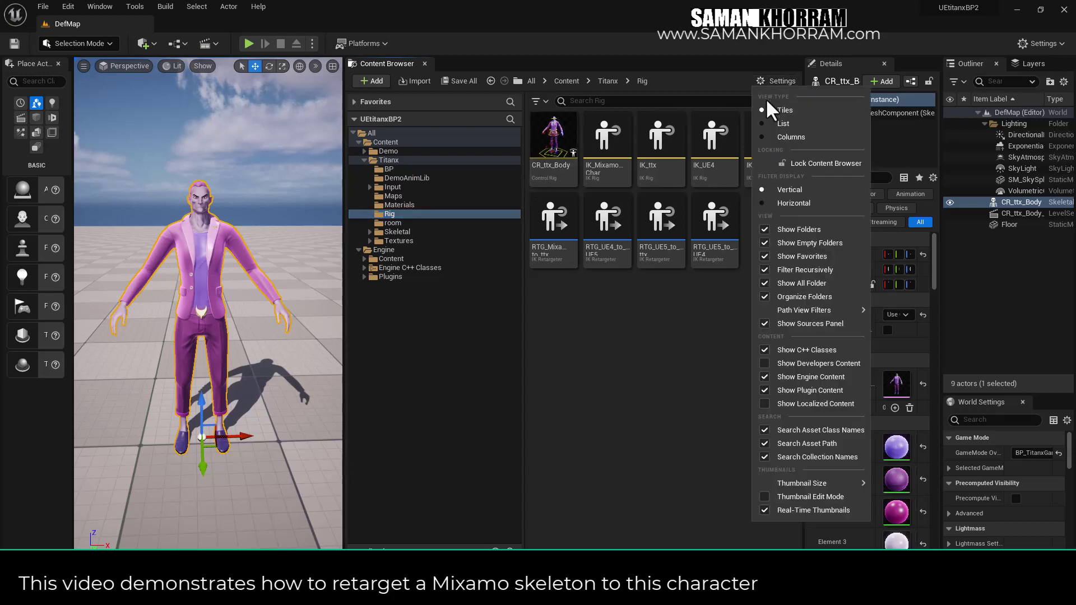
{"action": "left_click", "coordinate": [773, 123]}
Step: Select IK_MixamoChar, IK_ttx, IK_UE4, IK_UE5 and RTG_Mixamo_to_ttx in turn, ending on IK_MixamoChar
{"action": "left_click", "coordinate": [611, 159]}
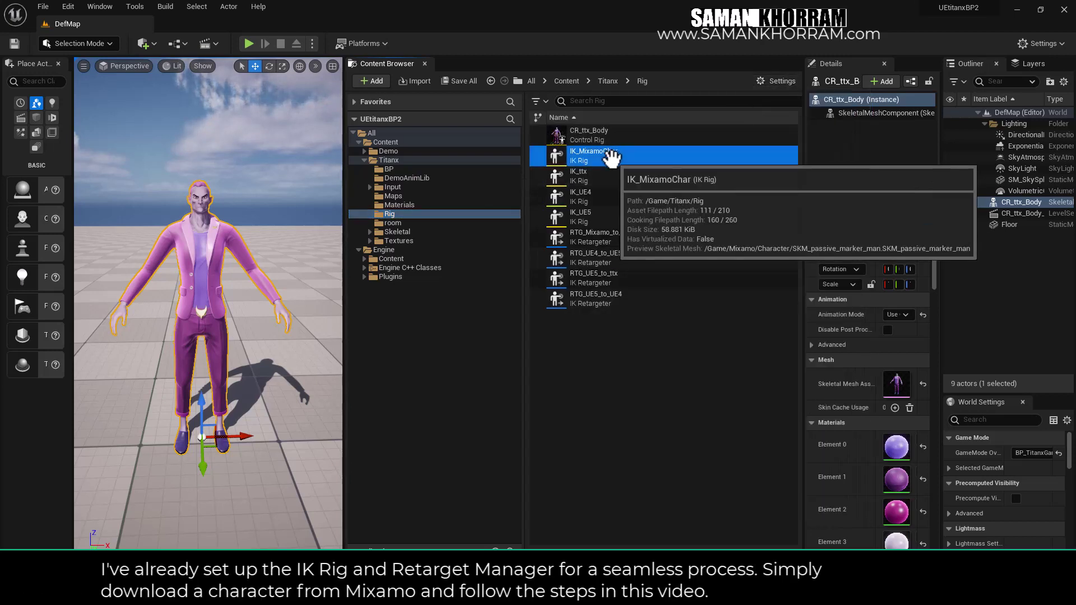
{"action": "left_click", "coordinate": [607, 177]}
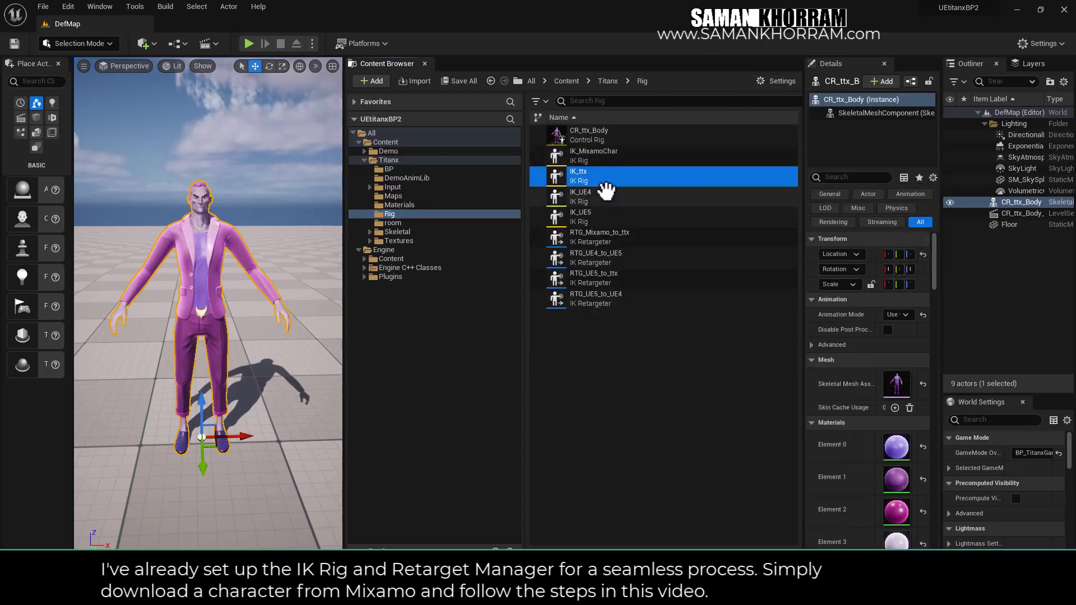
{"action": "left_click", "coordinate": [605, 196]}
{"action": "left_click", "coordinate": [604, 217]}
{"action": "left_click", "coordinate": [601, 237]}
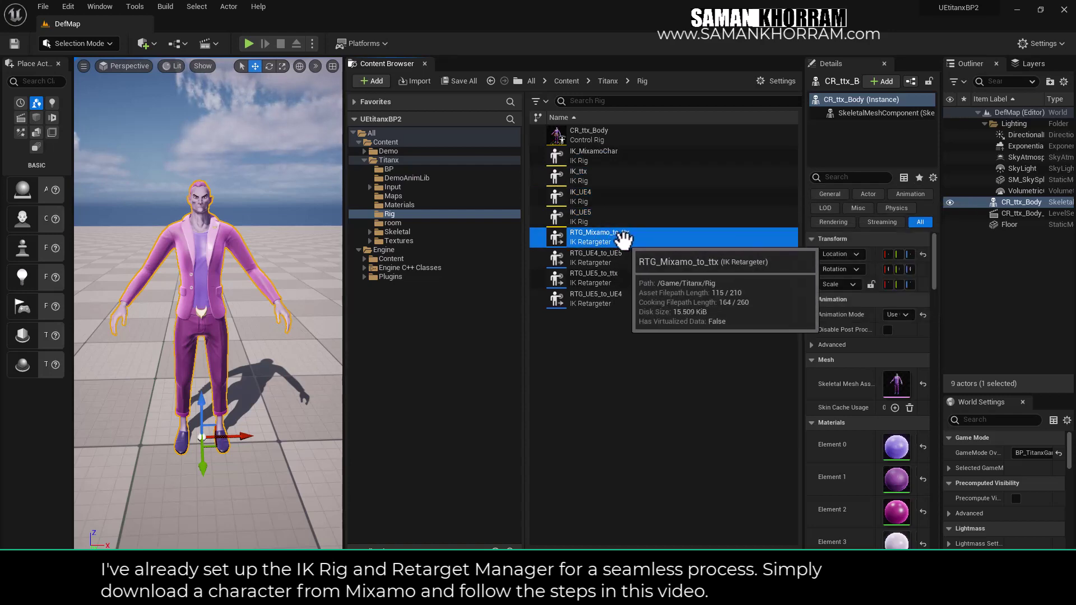
{"action": "left_click", "coordinate": [608, 159]}
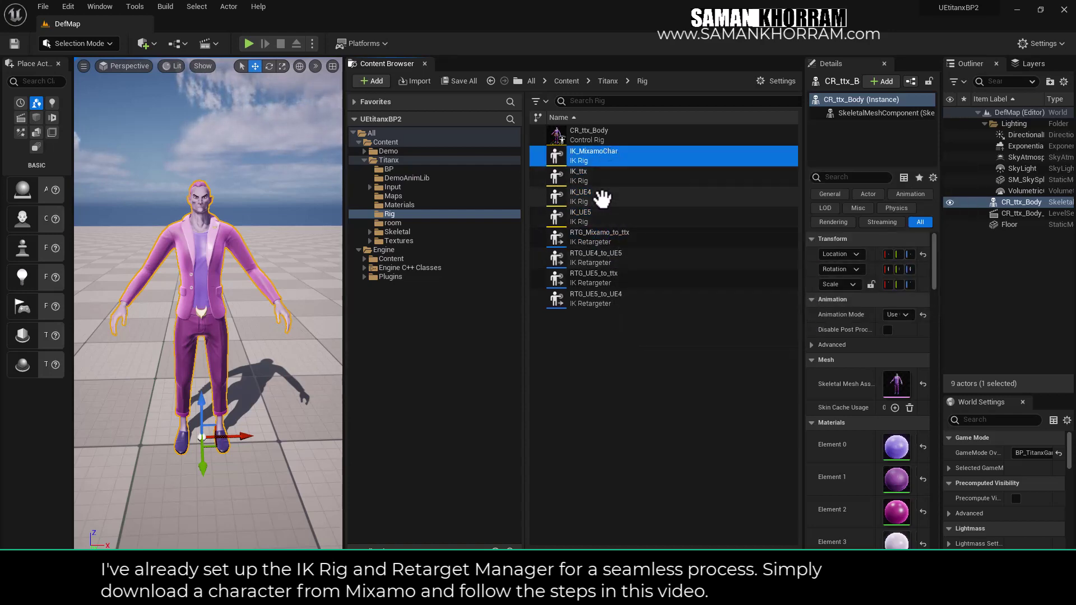
Step: Open IK_MixamoChar in the IK Rig editor, leaving Preview Skeletal Mesh at None
{"action": "double_click", "coordinate": [609, 158]}
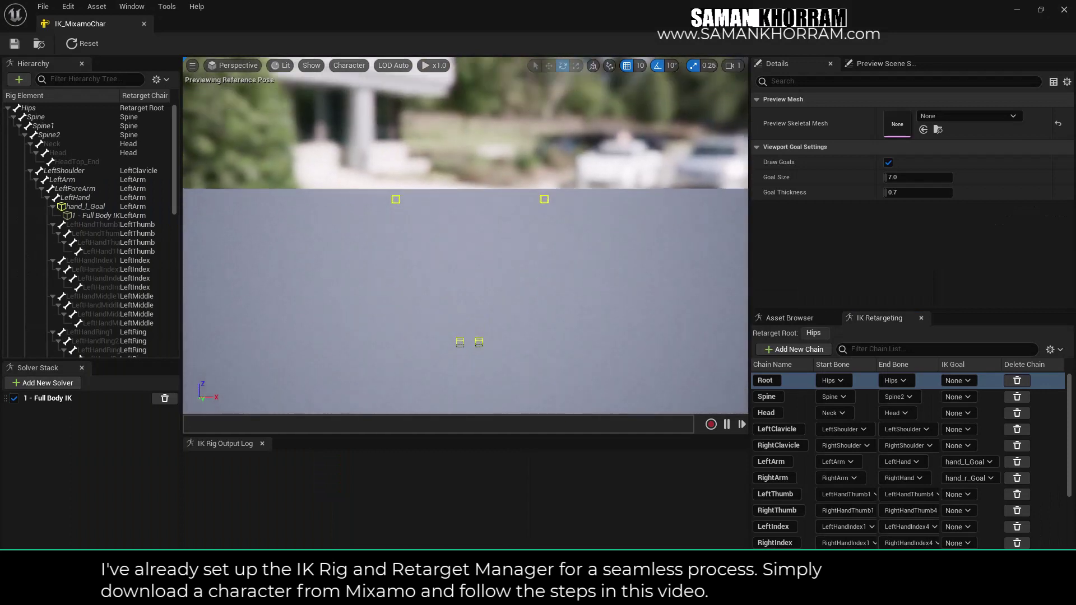
{"action": "left_click", "coordinate": [943, 119]}
{"action": "left_click", "coordinate": [944, 119]}
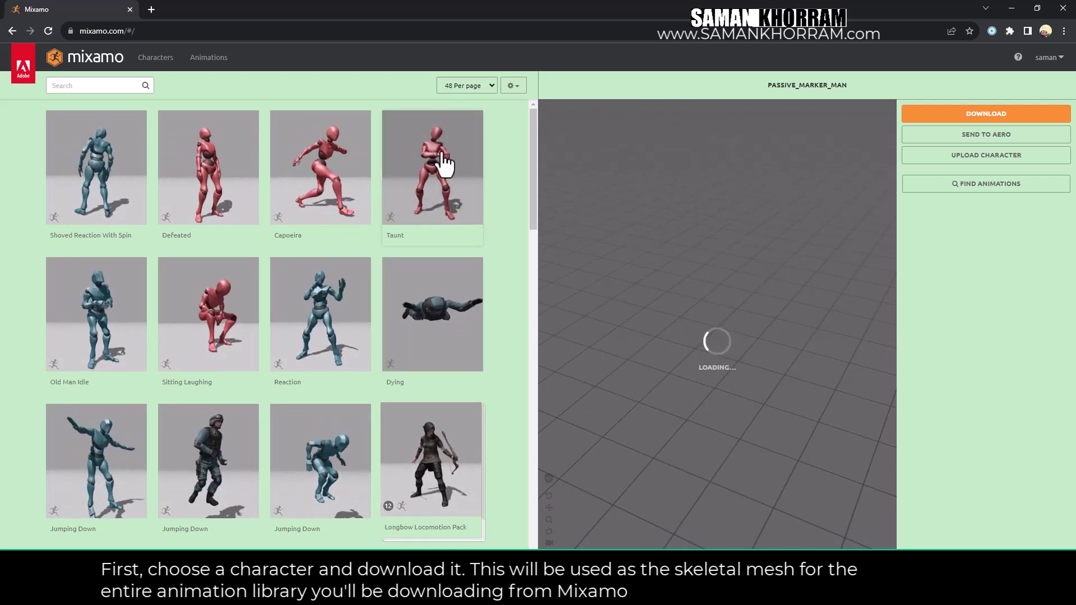
Step: Browse Mixamo's Characters tab and load Passive Marker Man into the preview
{"action": "left_click", "coordinate": [158, 60]}
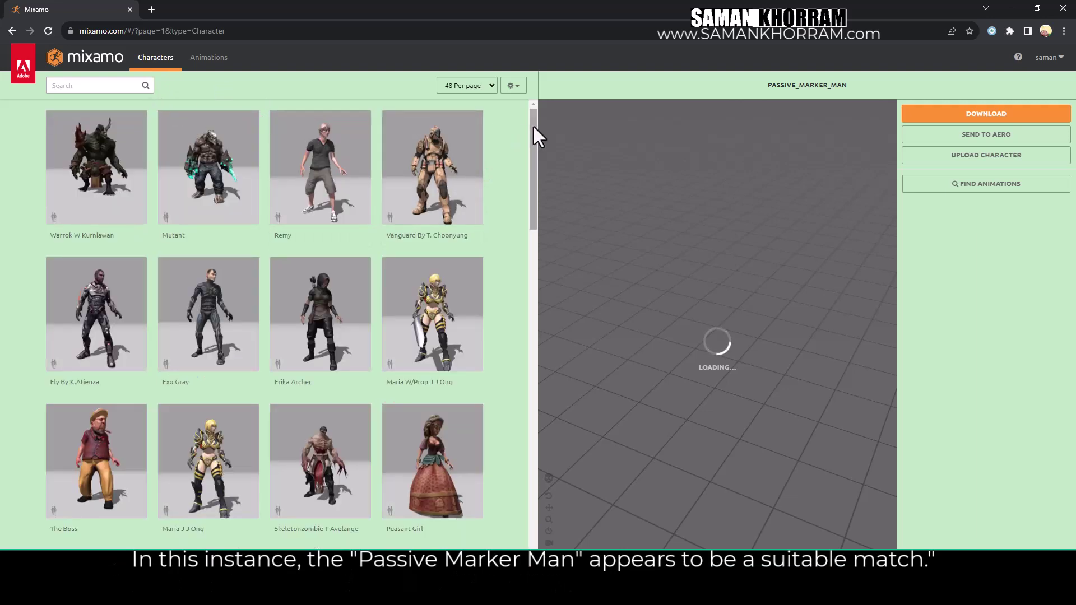
{"action": "left_click_drag", "start_coordinate": [534, 128], "coordinate": [524, 273]}
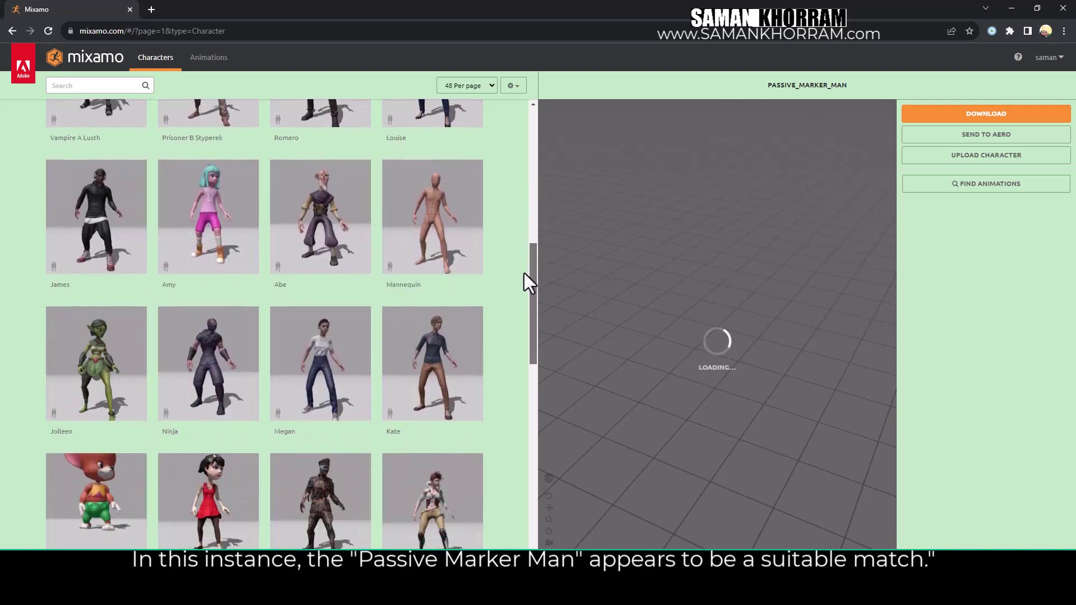
{"action": "left_click_drag", "start_coordinate": [524, 274], "coordinate": [515, 367]}
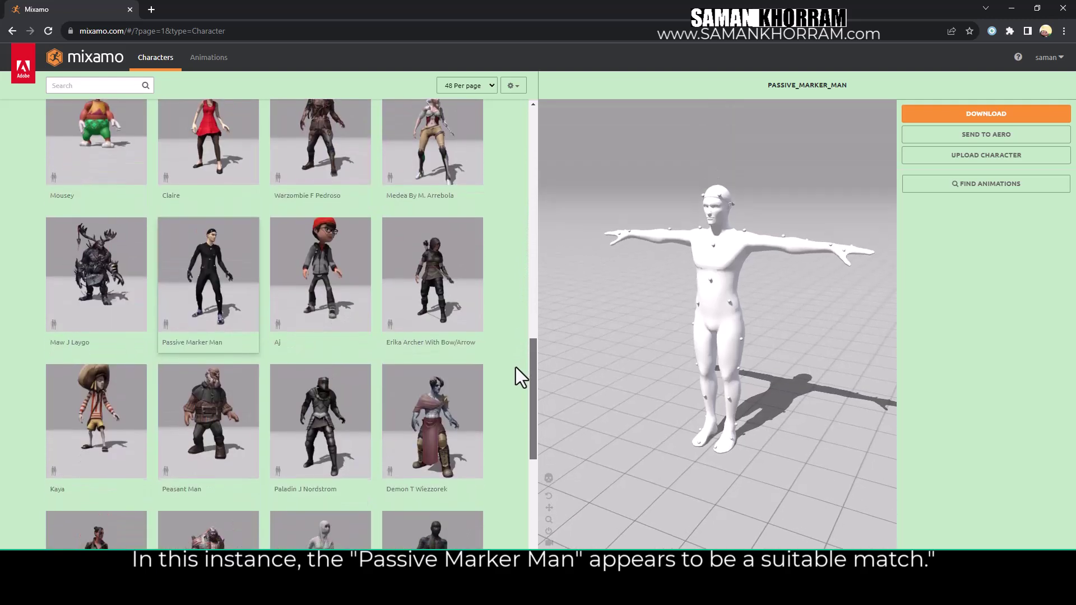
{"action": "left_click", "coordinate": [218, 289]}
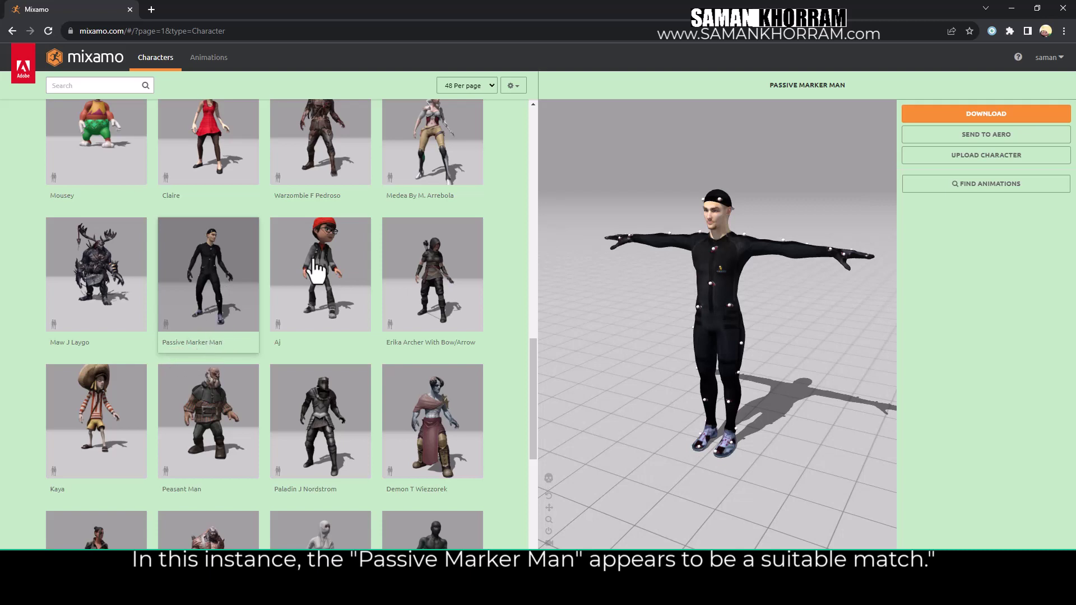
Step: Download Passive Marker Man as FBX Binary in T-pose and save the file
{"action": "left_click", "coordinate": [974, 117]}
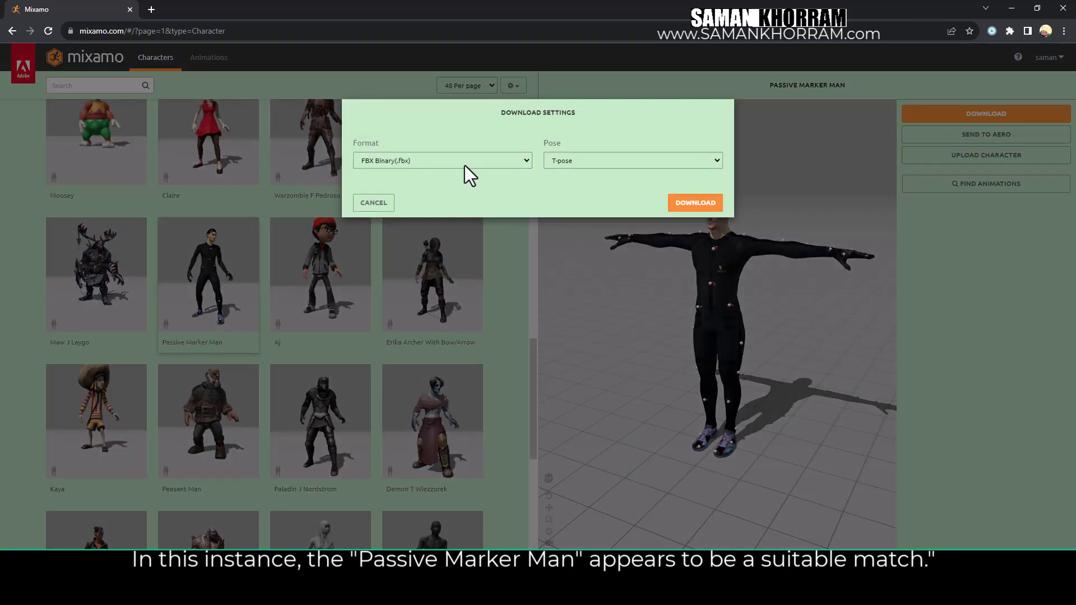
{"action": "left_click", "coordinate": [694, 207]}
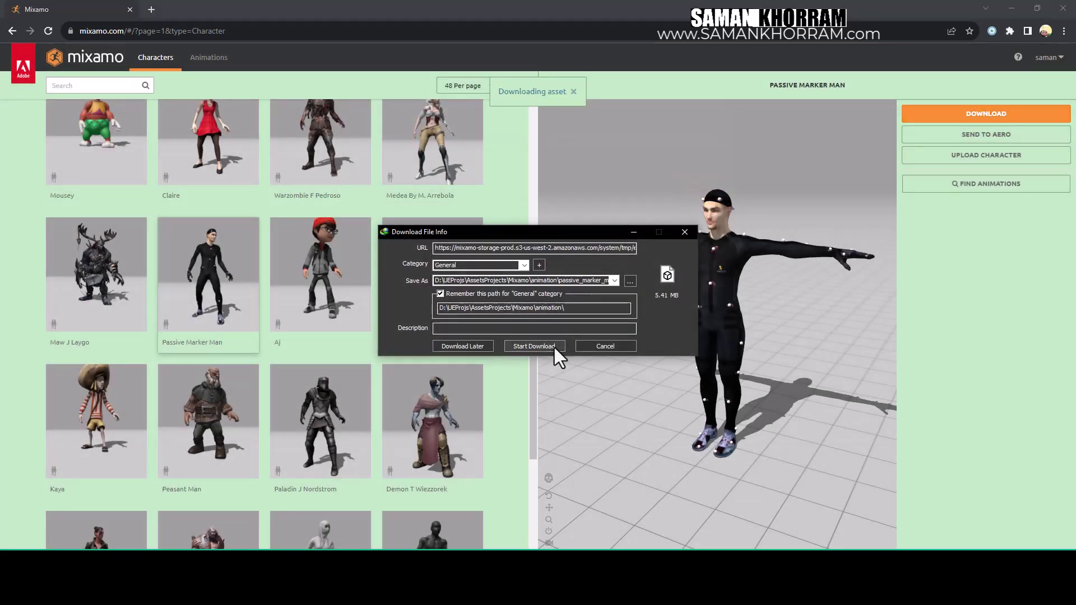
{"action": "left_click", "coordinate": [555, 348]}
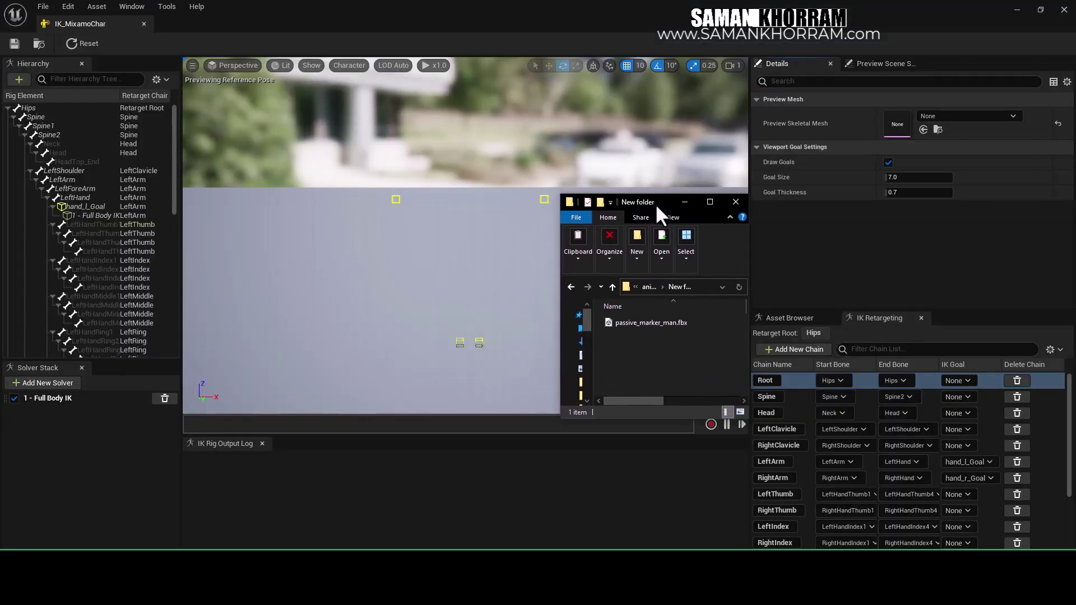
Step: Close the file window and IK rig editor, then create a Mixamo folder under Titanx
{"action": "left_click_drag", "start_coordinate": [374, 138], "coordinate": [668, 208]}
{"action": "left_click", "coordinate": [129, 23]}
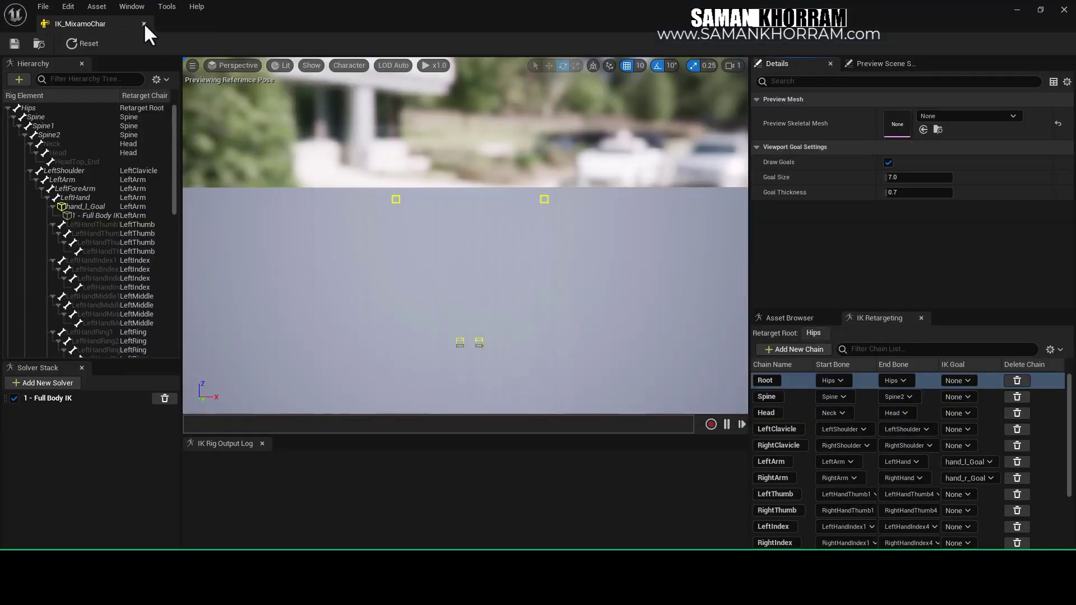
{"action": "left_click", "coordinate": [144, 23]}
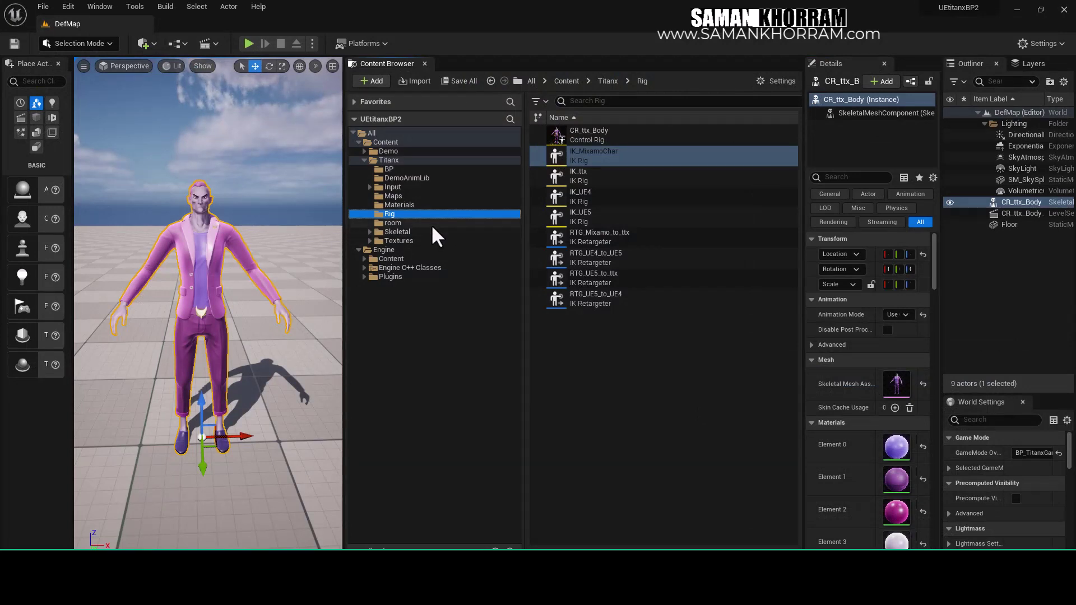
{"action": "left_click", "coordinate": [371, 161]}
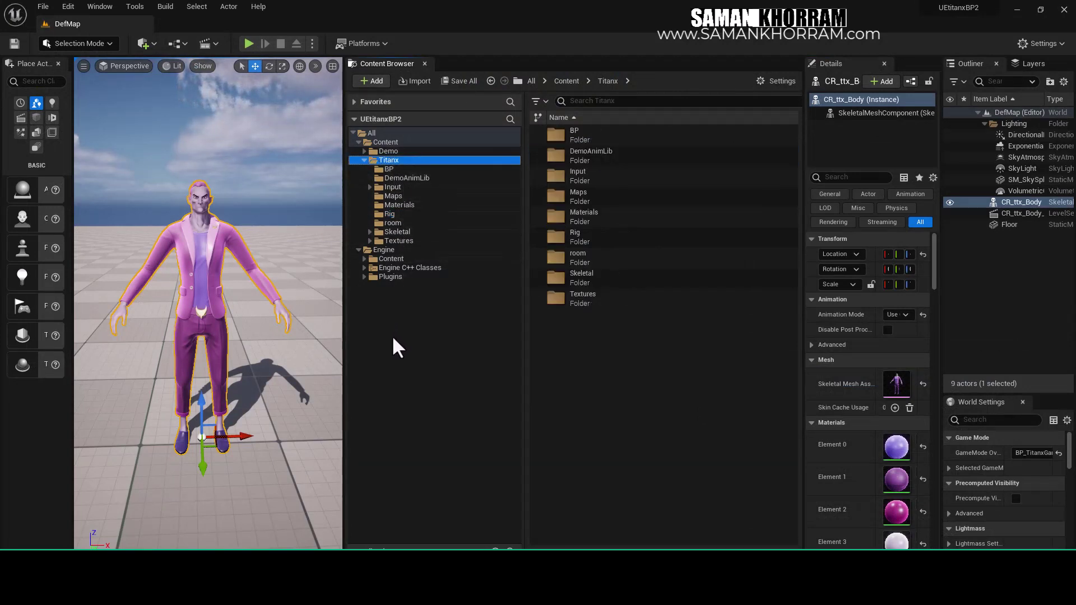
{"action": "right_click", "coordinate": [394, 160]}
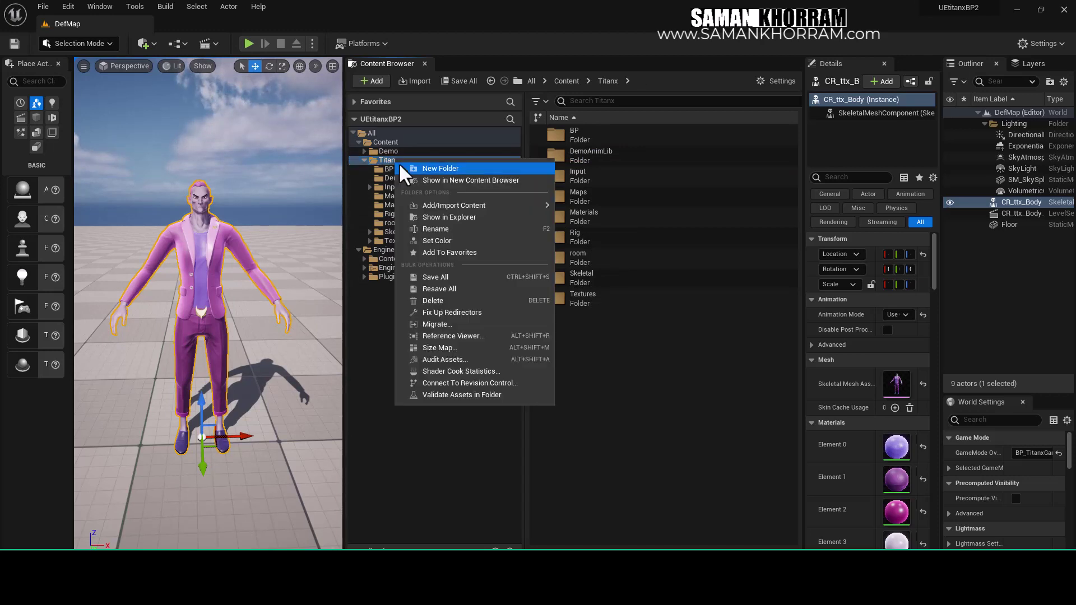
{"action": "left_click", "coordinate": [412, 170]}
{"action": "type", "text": "Mi"}
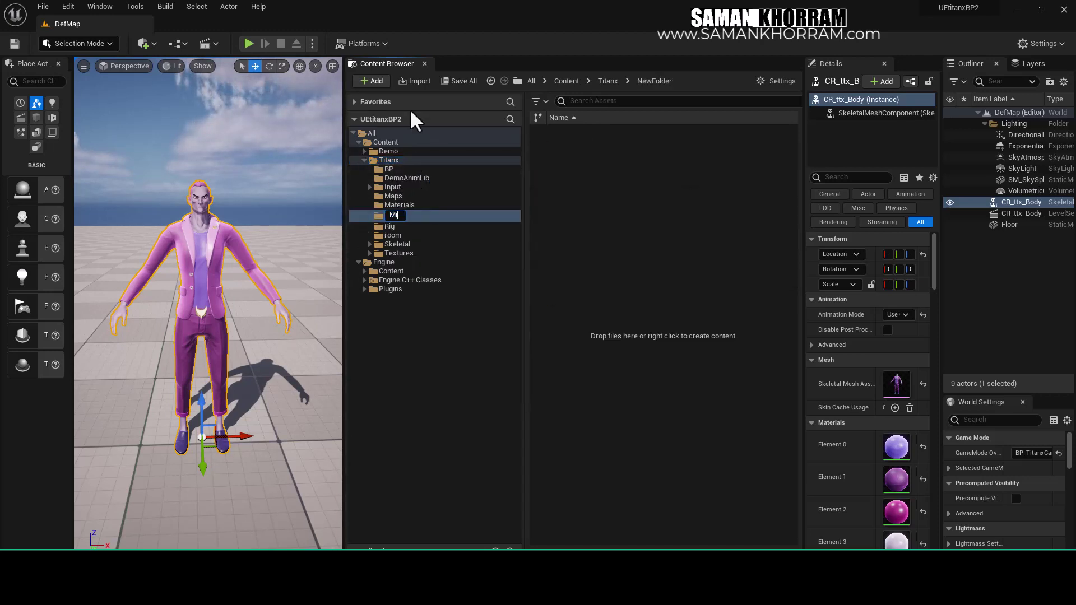
{"action": "type", "text": "xamo"}
{"action": "key", "text": "Return"}
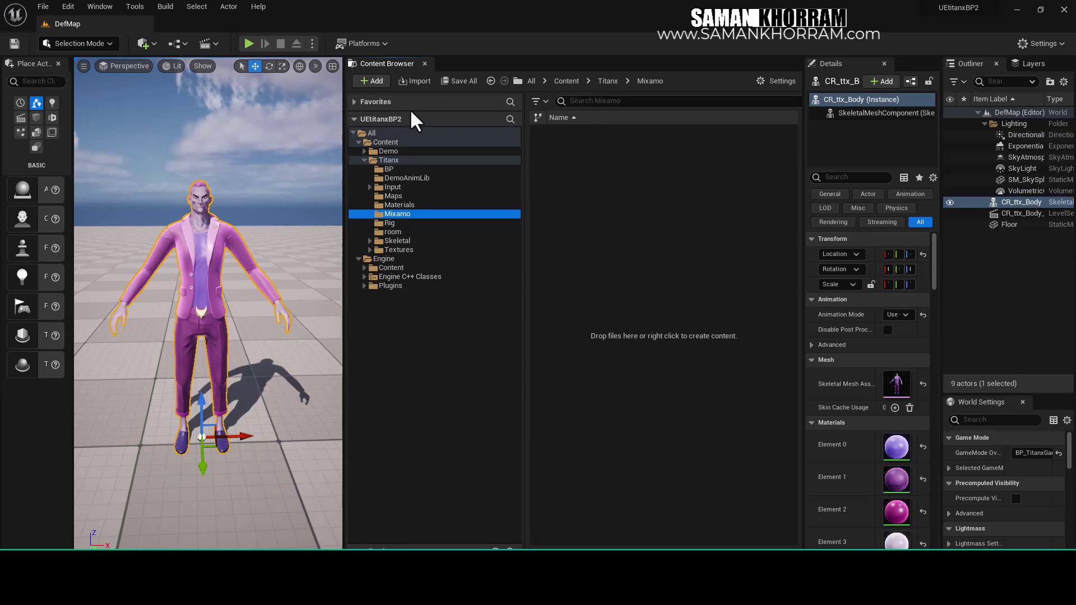
Step: Create a Character folder inside Mixamo and open it
{"action": "right_click", "coordinate": [622, 203]}
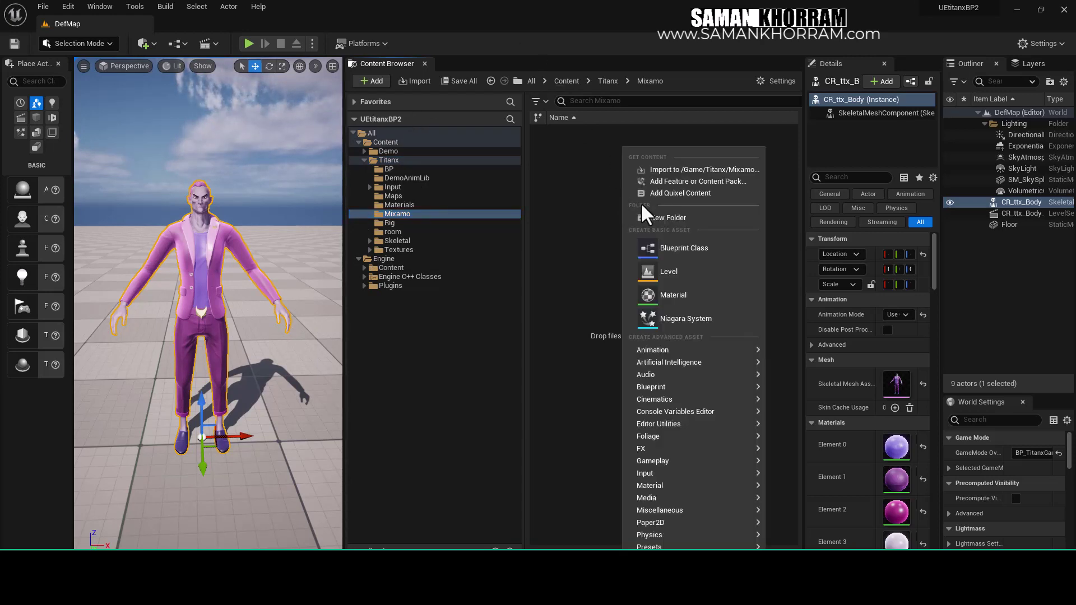
{"action": "left_click", "coordinate": [651, 217]}
{"action": "type", "text": "Character"}
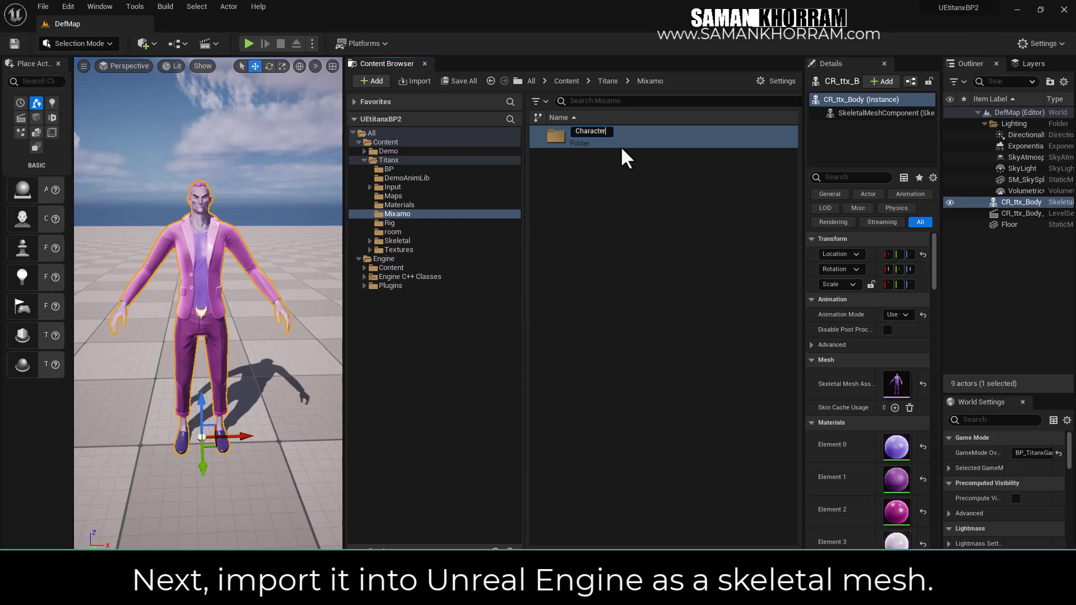
{"action": "key", "text": "Return"}
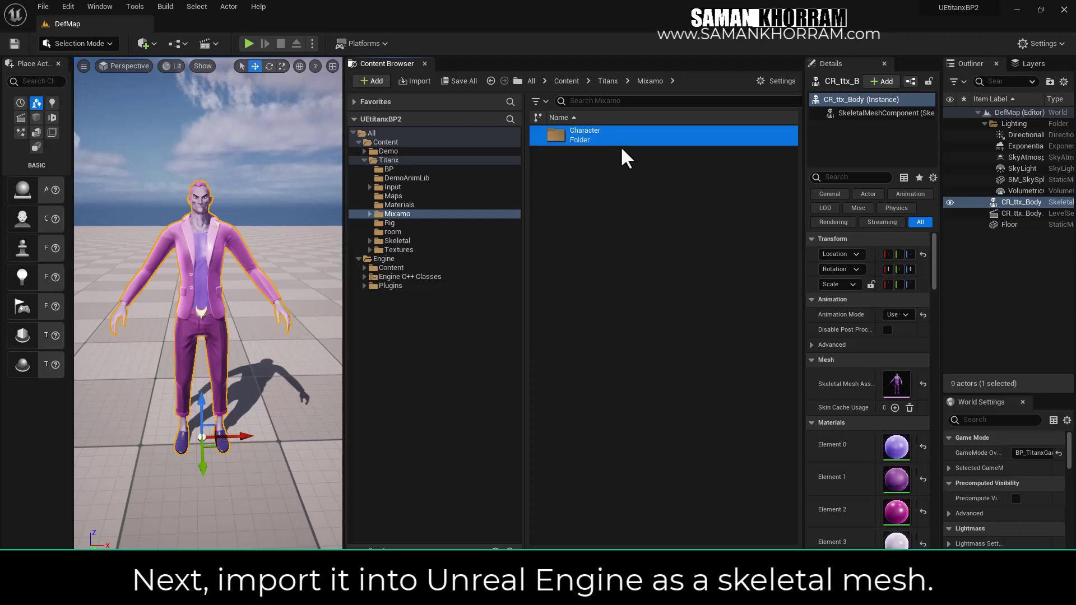
{"action": "double_click", "coordinate": [621, 146]}
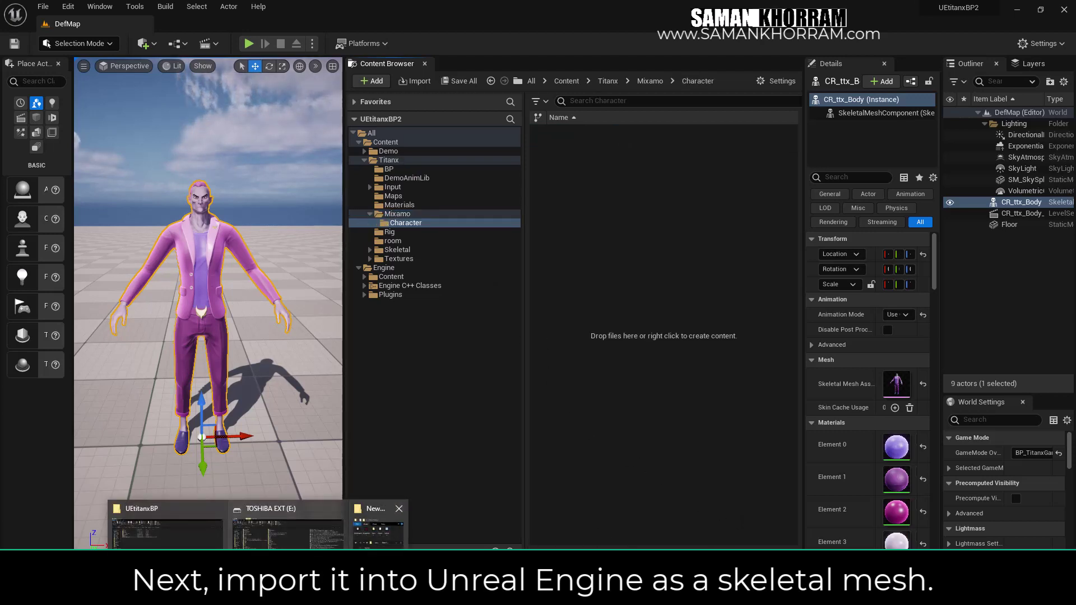
Step: Drag passive_marker_man.fbx into the Character folder, keeping Skeleton None, and expand Mesh advanced options
{"action": "left_click", "coordinate": [378, 524]}
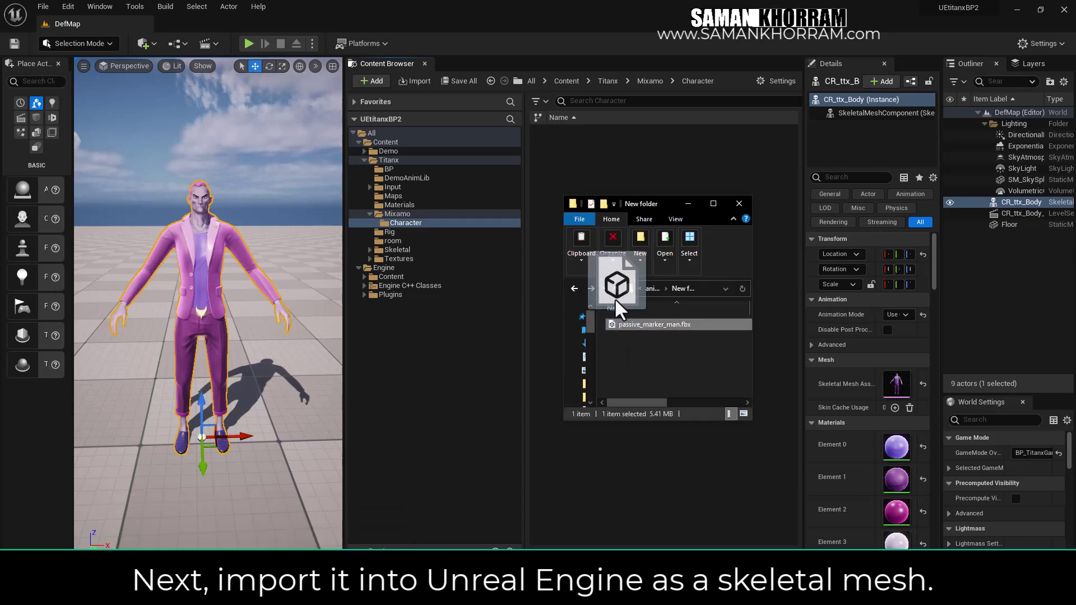
{"action": "left_click_drag", "start_coordinate": [633, 327], "coordinate": [595, 175]}
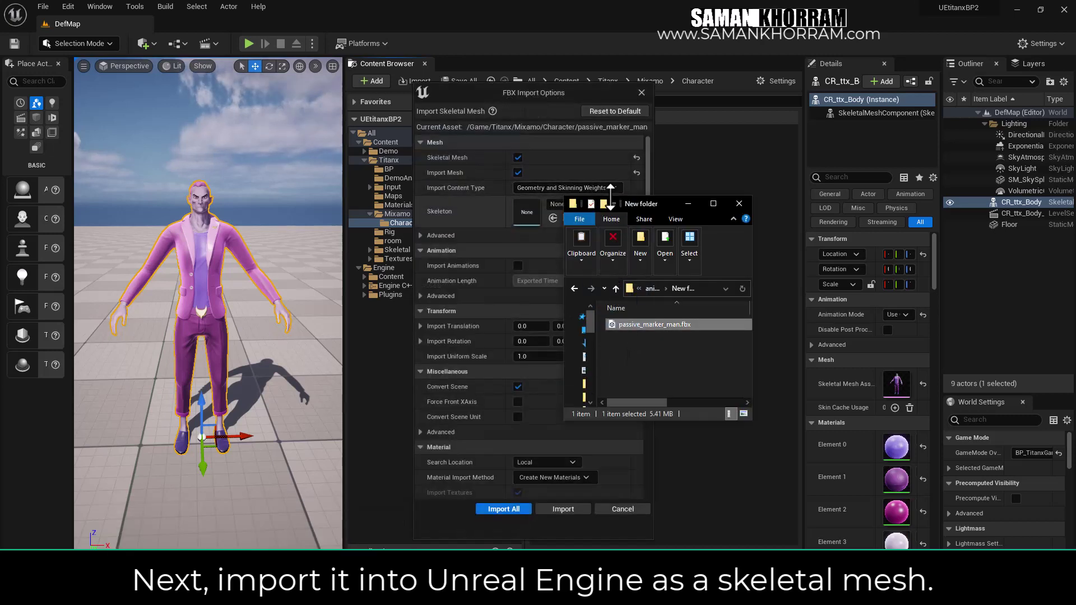
{"action": "left_click", "coordinate": [688, 203]}
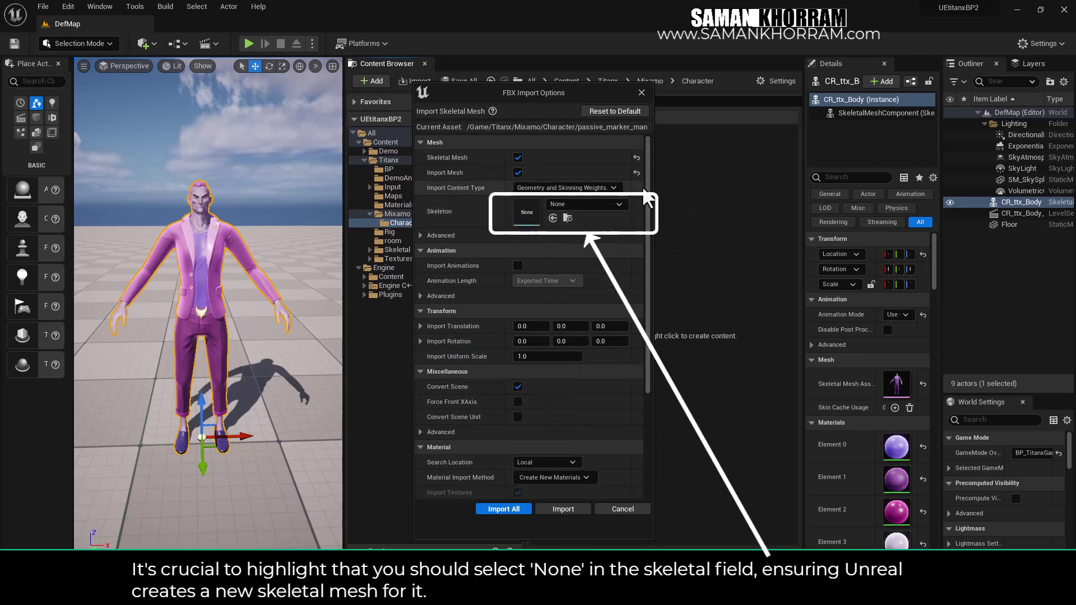
{"action": "left_click", "coordinate": [420, 235]}
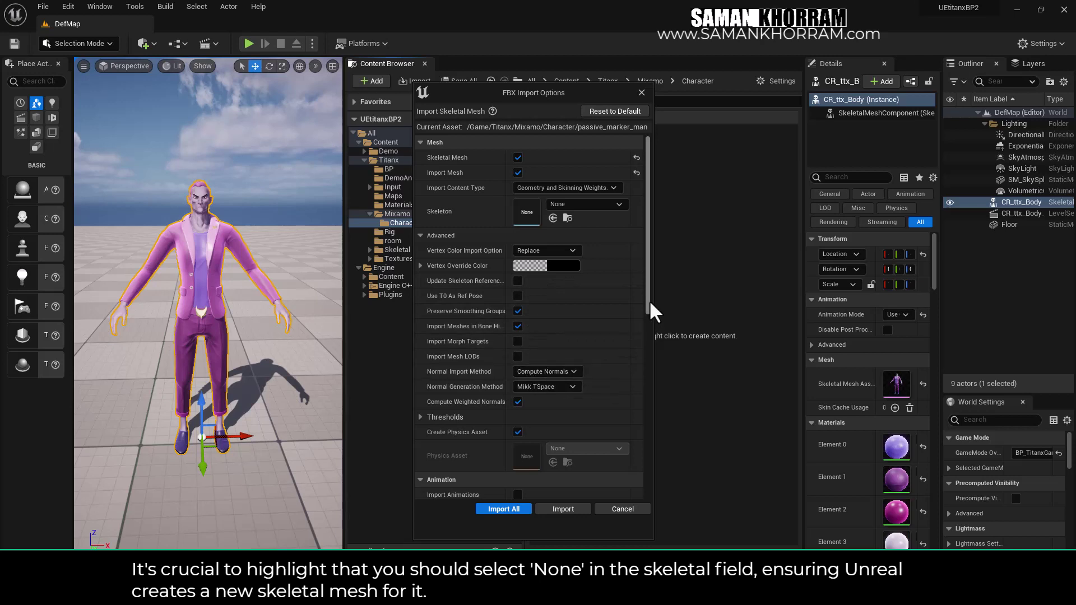
Step: Review the normal import method, Thresholds and advanced Animation import options, keeping defaults
{"action": "left_click_drag", "start_coordinate": [649, 301], "coordinate": [641, 346]}
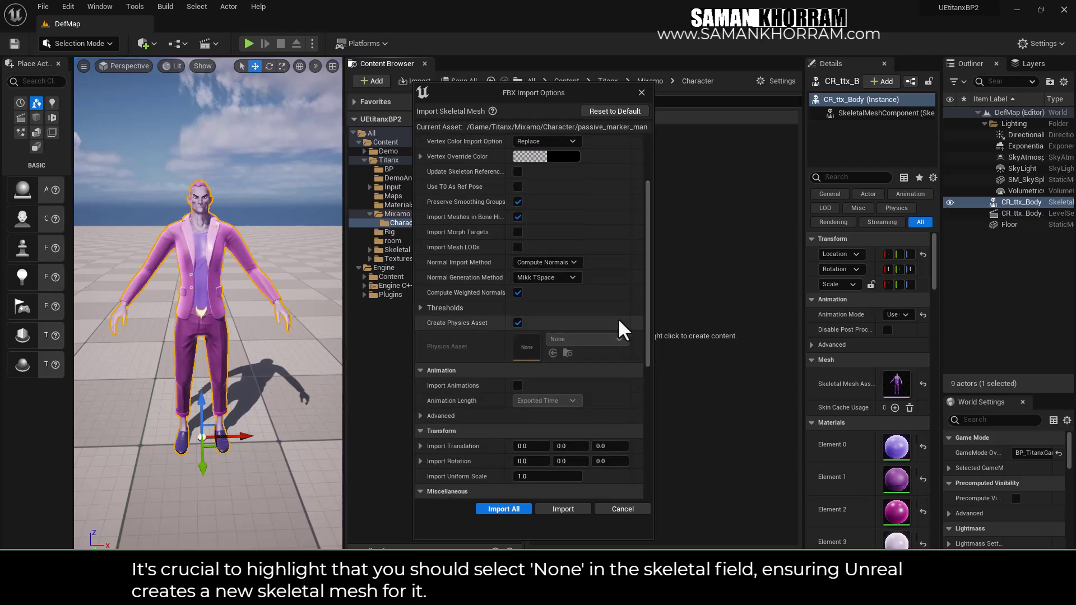
{"action": "left_click", "coordinate": [567, 264]}
{"action": "left_click", "coordinate": [567, 264]}
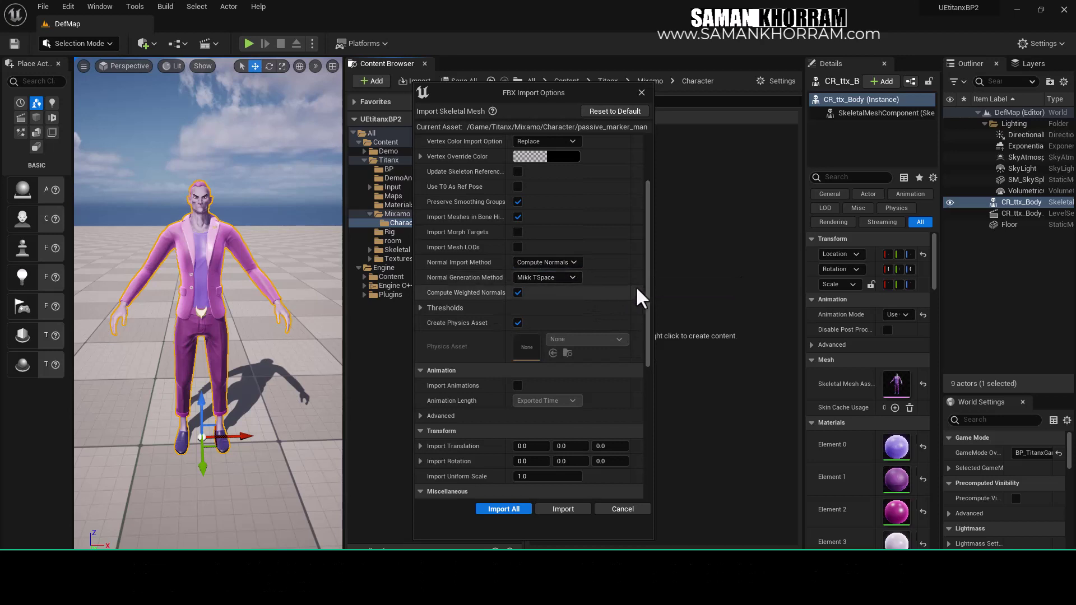
{"action": "left_click_drag", "start_coordinate": [646, 291], "coordinate": [608, 307]}
{"action": "left_click", "coordinate": [420, 259]}
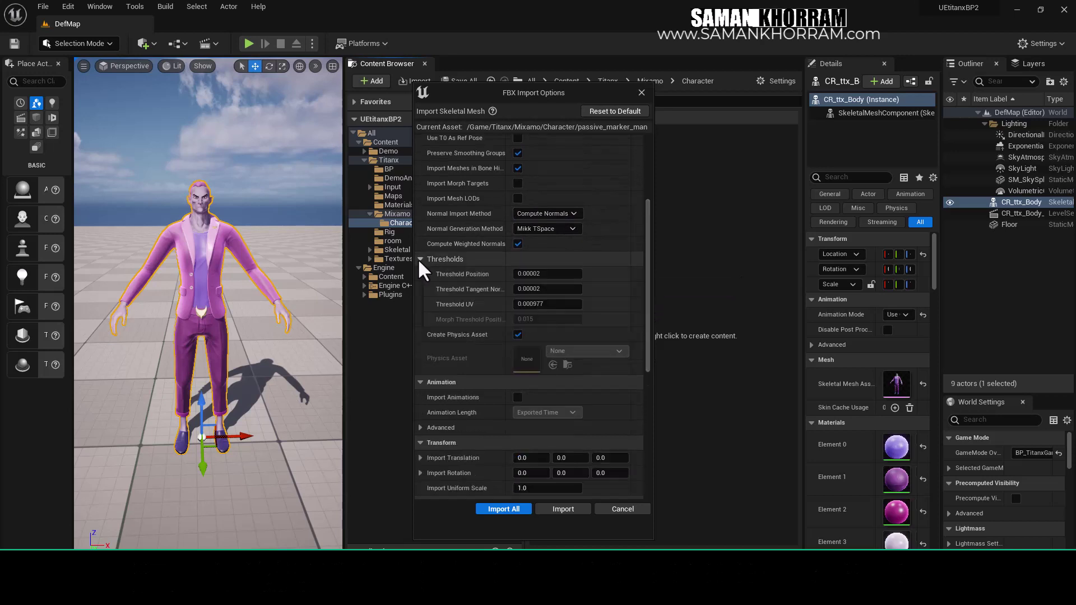
{"action": "left_click", "coordinate": [419, 259]}
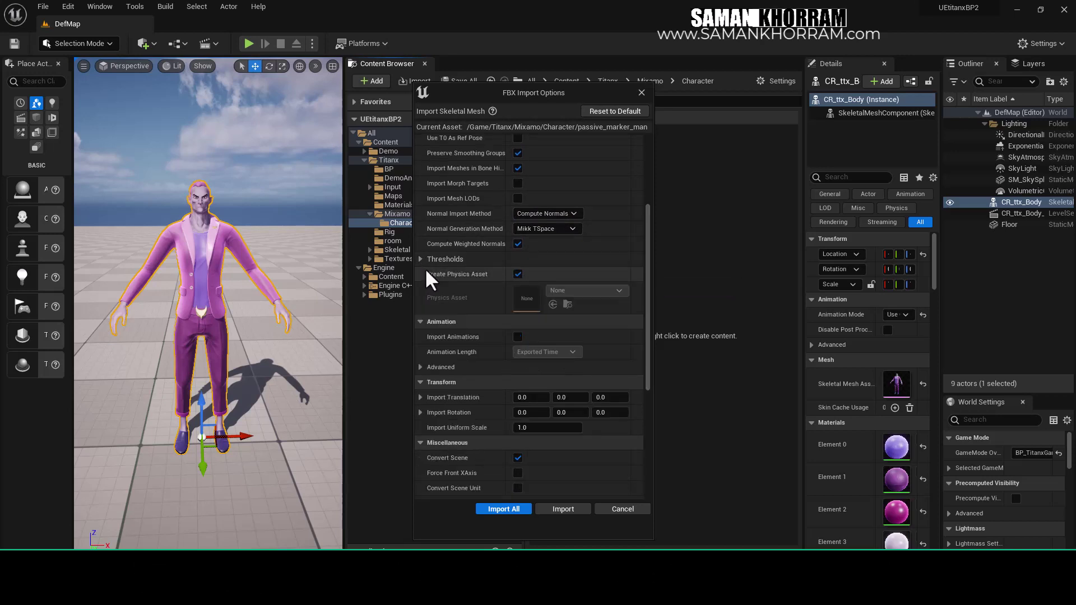
{"action": "left_click", "coordinate": [421, 322]}
{"action": "left_click", "coordinate": [419, 324]}
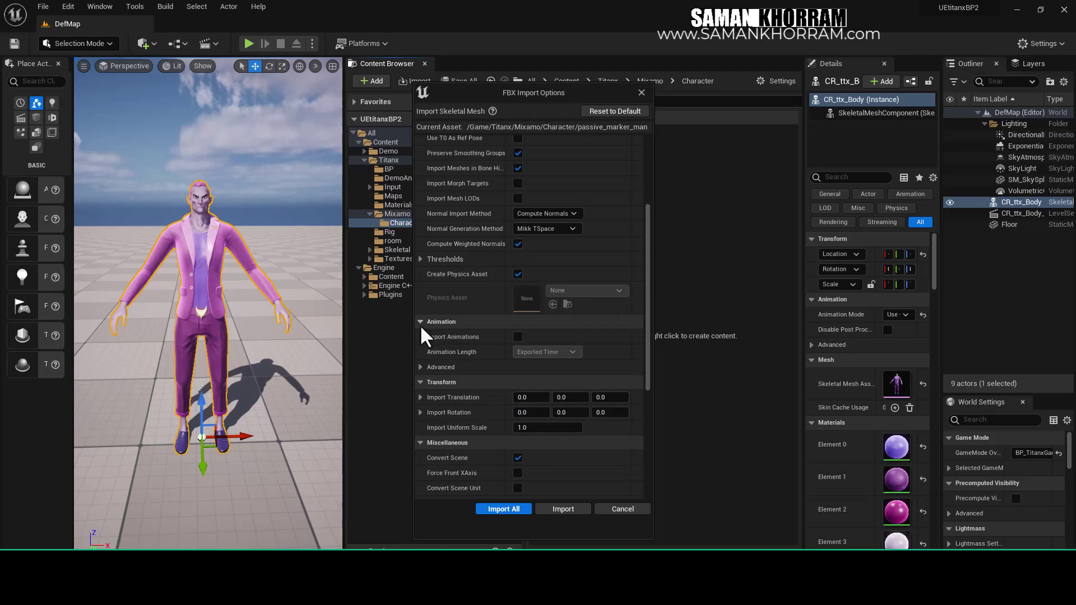
{"action": "left_click", "coordinate": [419, 367]}
Step: Review material curve suffixes, Miscellaneous and Material advanced options, then import with default settings
{"action": "left_click_drag", "start_coordinate": [651, 318], "coordinate": [641, 398]}
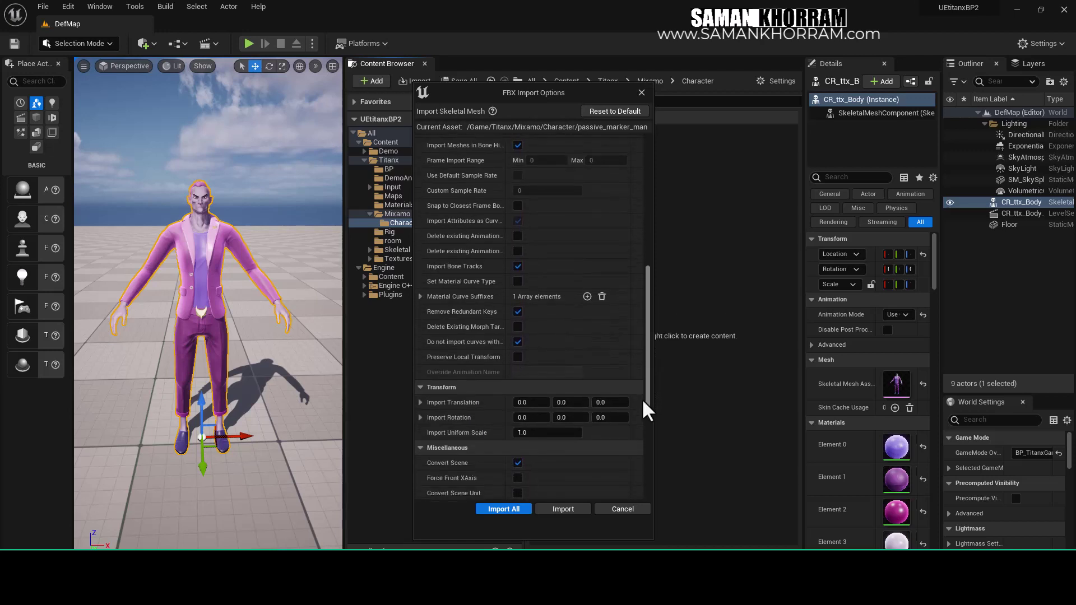
{"action": "left_click", "coordinate": [421, 296]}
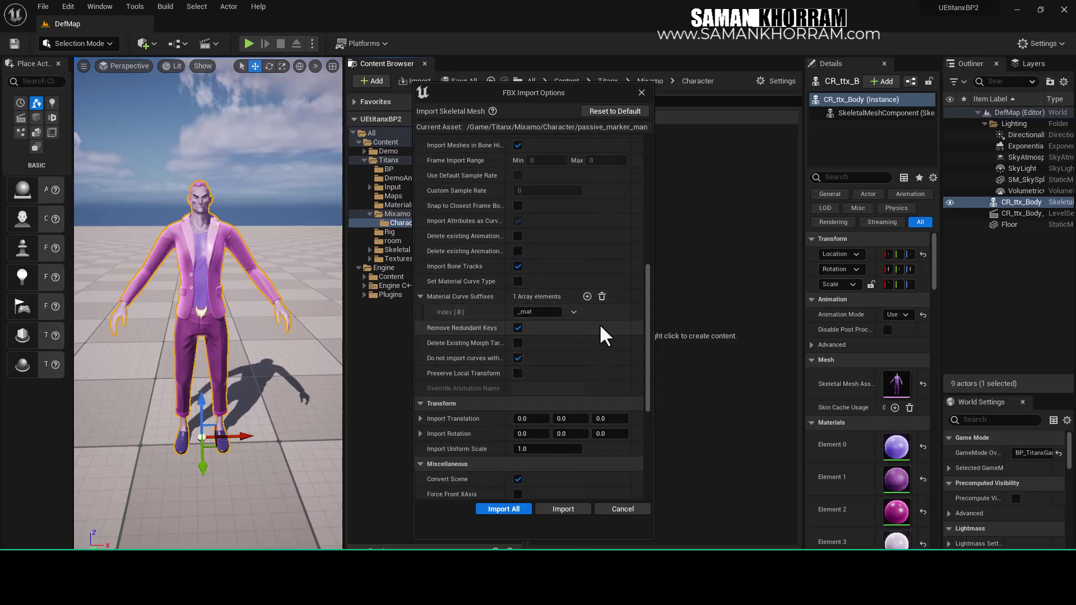
{"action": "left_click_drag", "start_coordinate": [648, 318], "coordinate": [642, 377]}
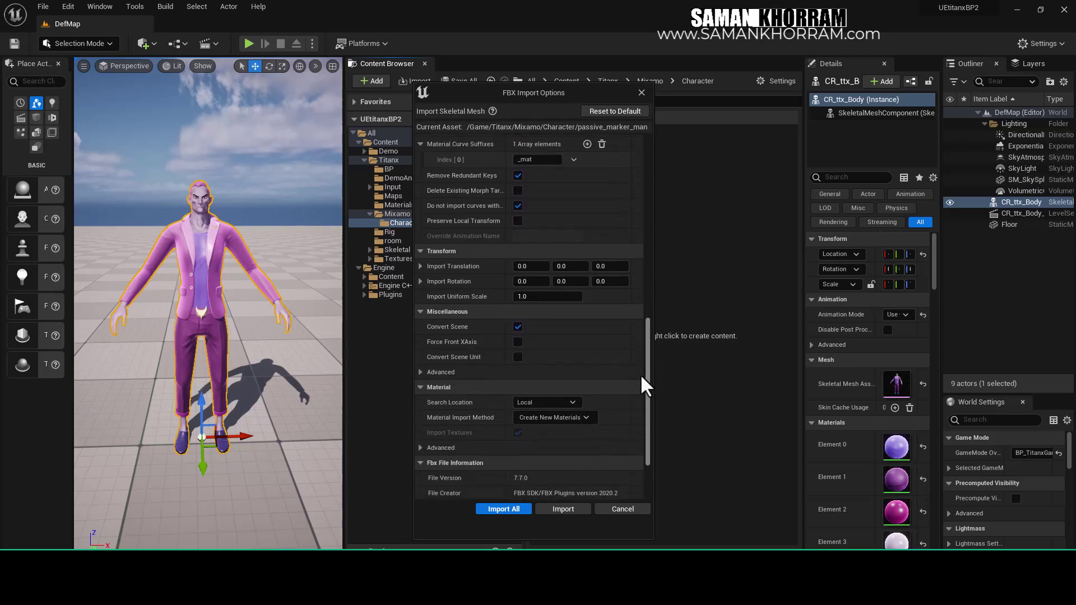
{"action": "left_click", "coordinate": [420, 260]}
{"action": "left_click", "coordinate": [419, 260]}
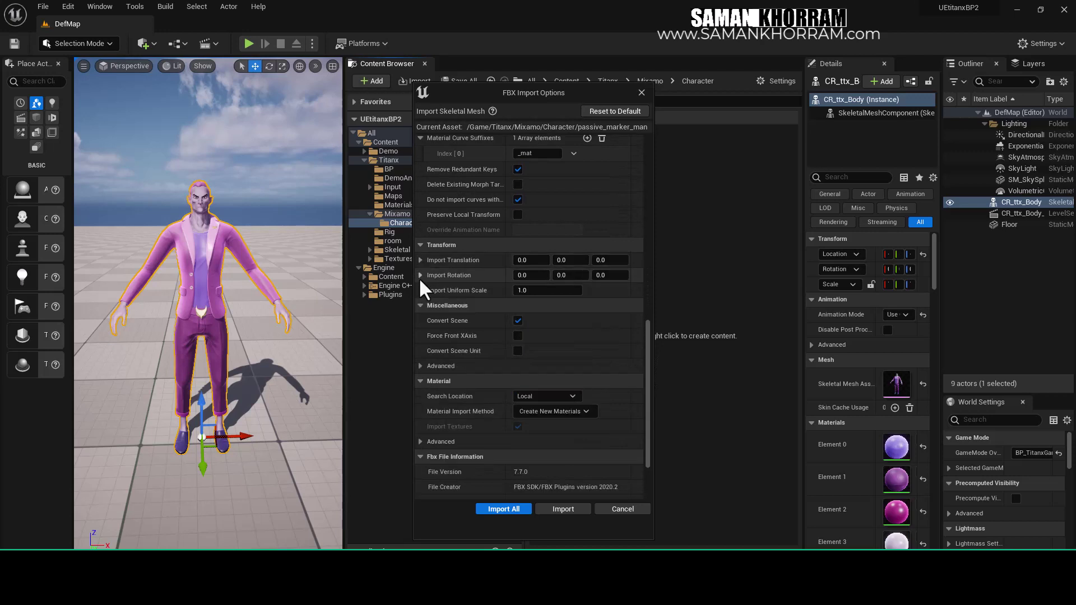
{"action": "left_click", "coordinate": [420, 276]}
{"action": "left_click", "coordinate": [420, 276]}
{"action": "left_click", "coordinate": [420, 365]}
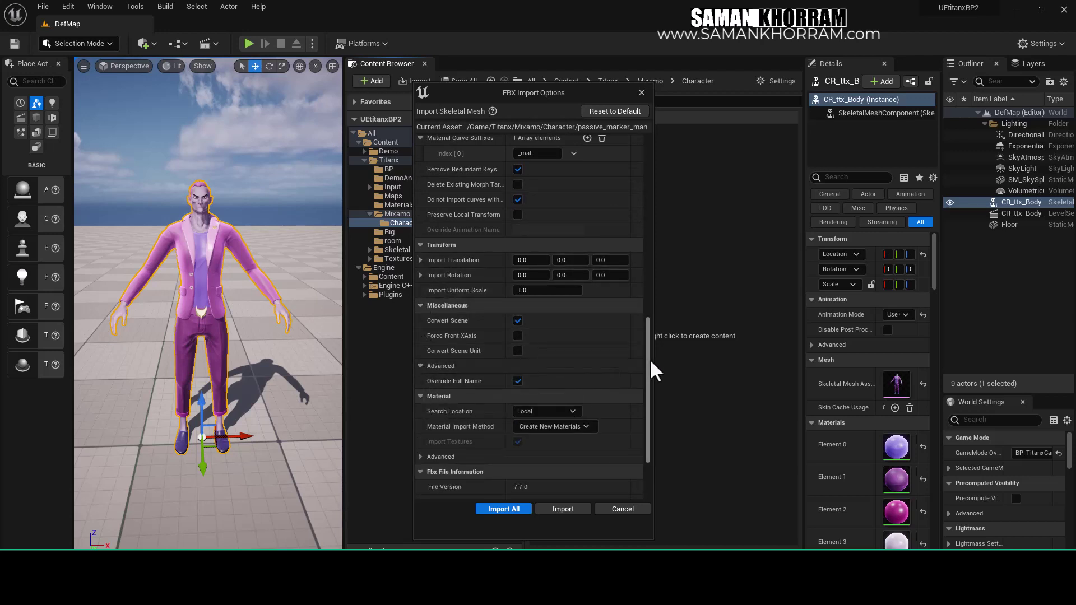
{"action": "left_click_drag", "start_coordinate": [649, 359], "coordinate": [644, 419]}
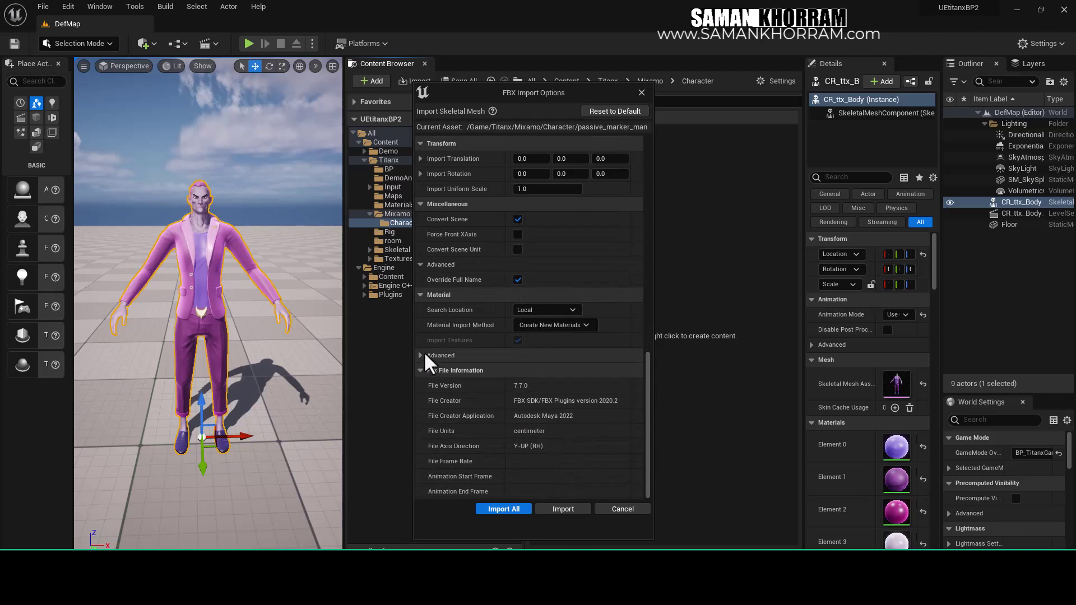
{"action": "left_click", "coordinate": [421, 353]}
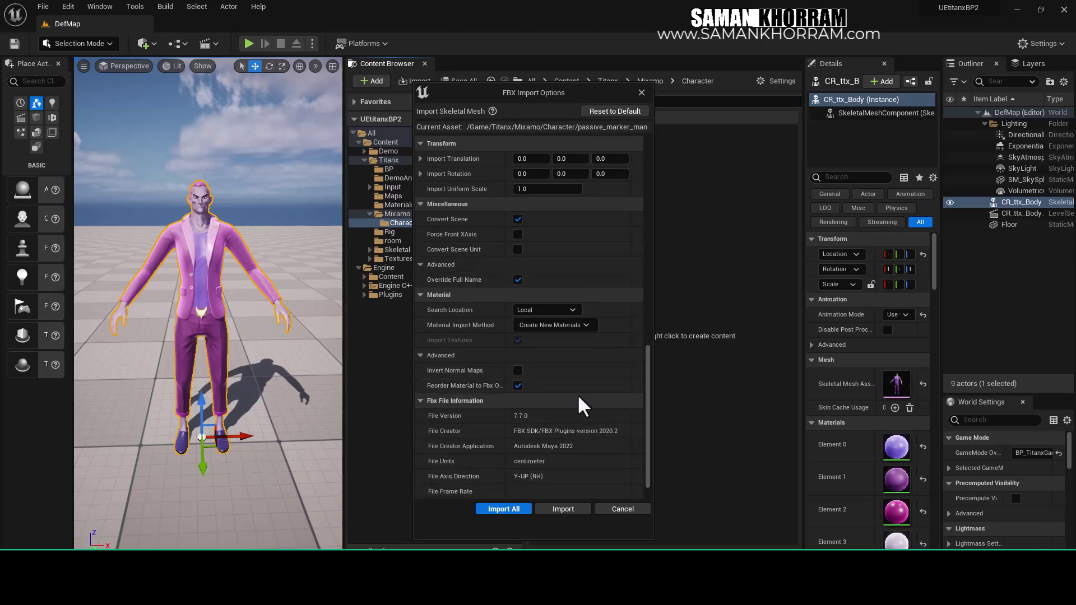
{"action": "left_click_drag", "start_coordinate": [646, 384], "coordinate": [645, 418]}
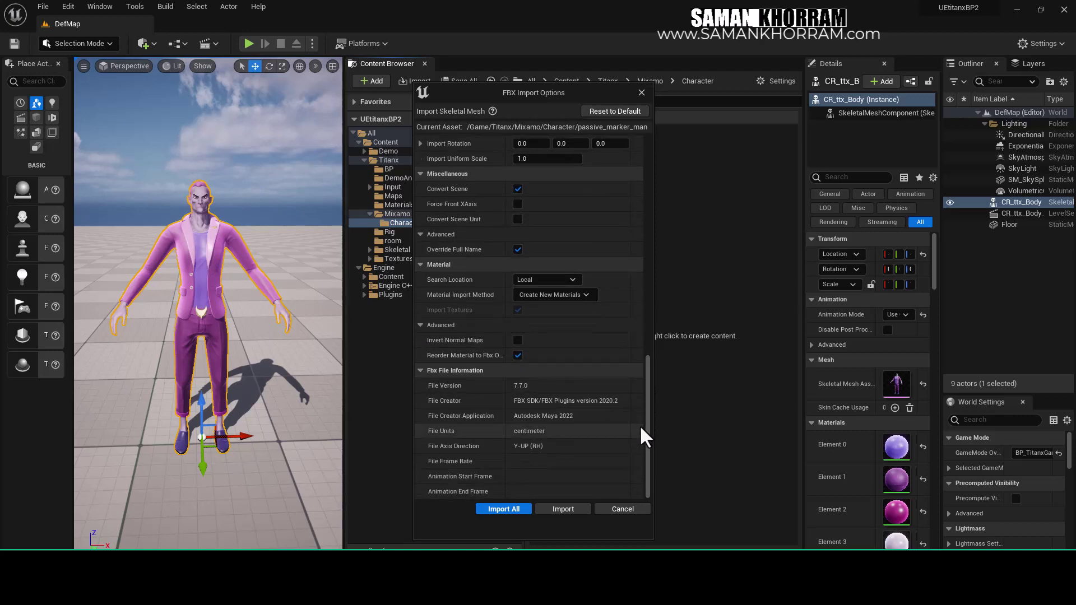
{"action": "left_click", "coordinate": [503, 509]}
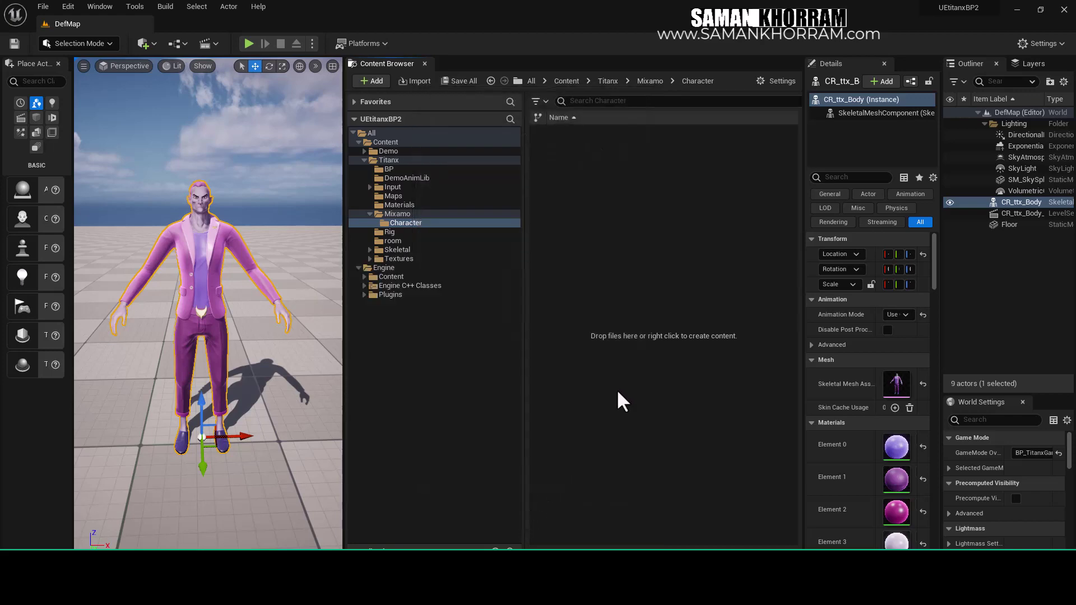
Step: Clear the import warnings in the Message Log and close it
{"action": "left_click", "coordinate": [781, 508]}
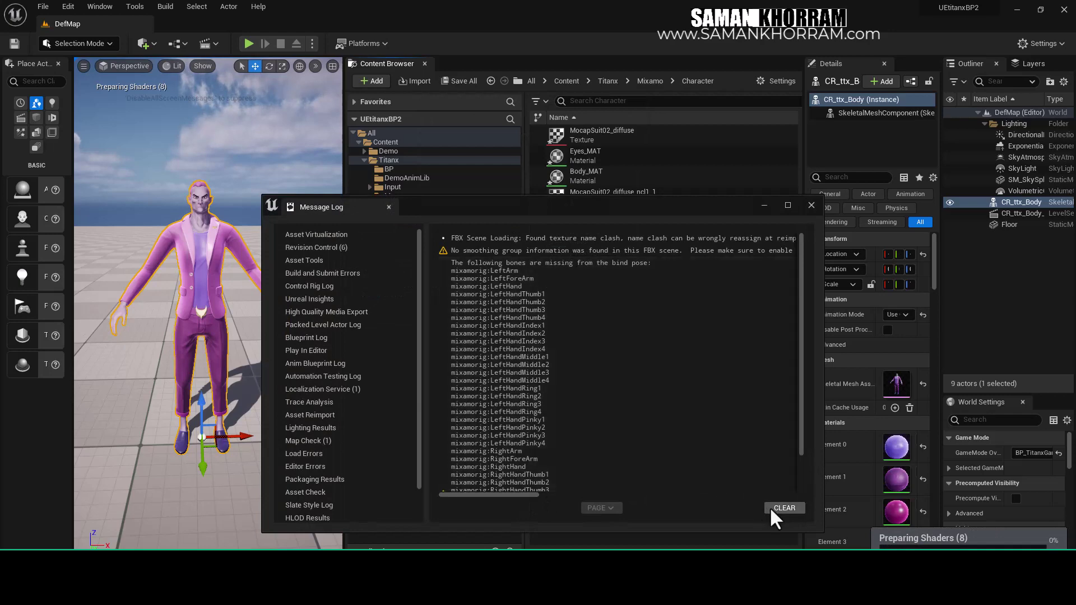
{"action": "left_click", "coordinate": [810, 206]}
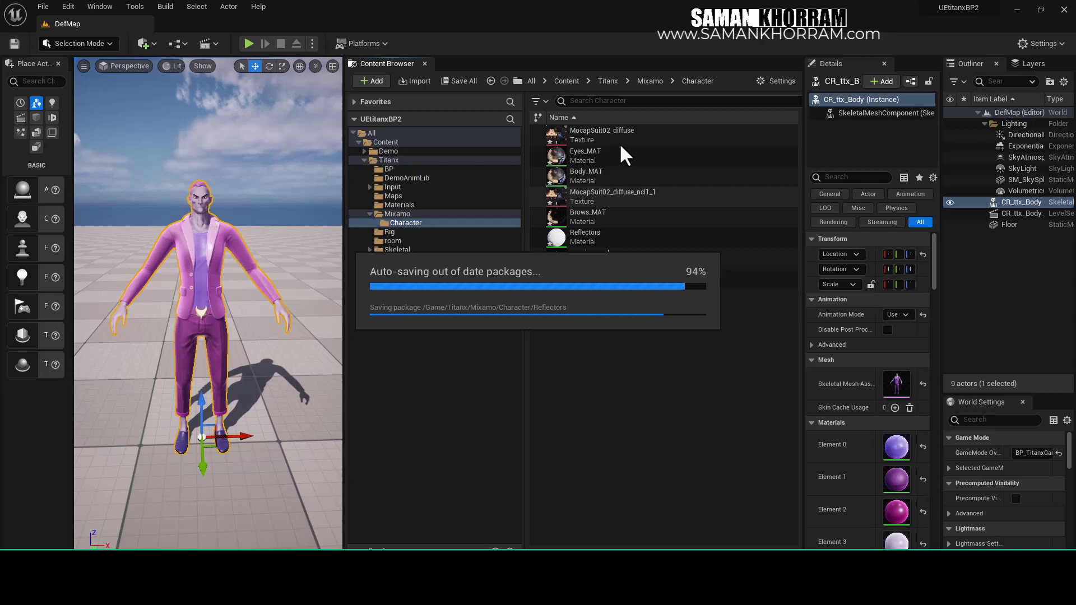
Step: Create a MixamoAnimLib folder inside Mixamo, then switch to Mixamo in Chrome
{"action": "left_click", "coordinate": [403, 213]}
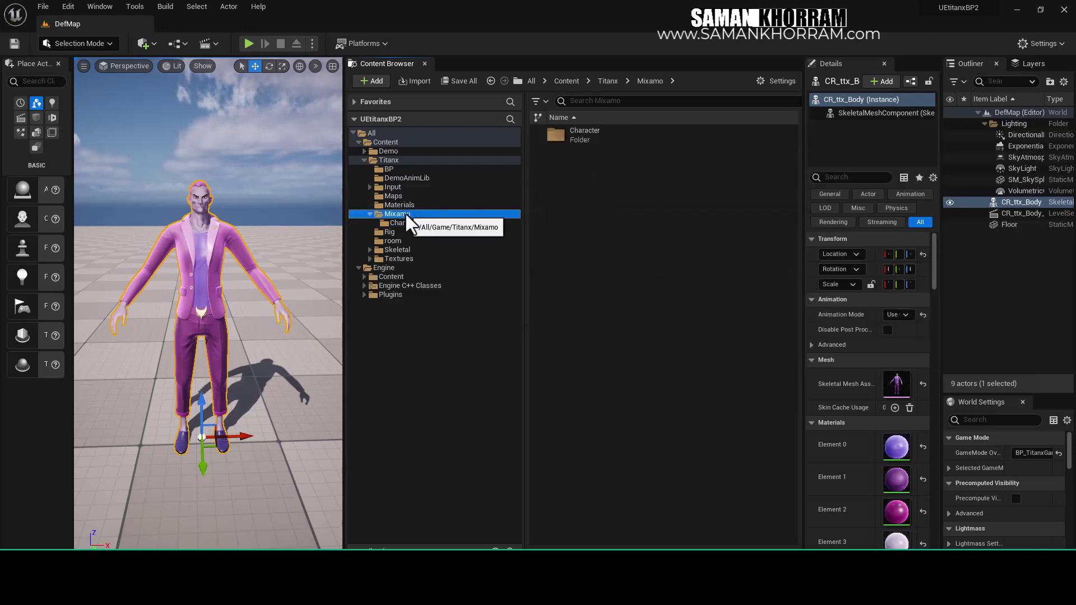
{"action": "right_click", "coordinate": [562, 201]}
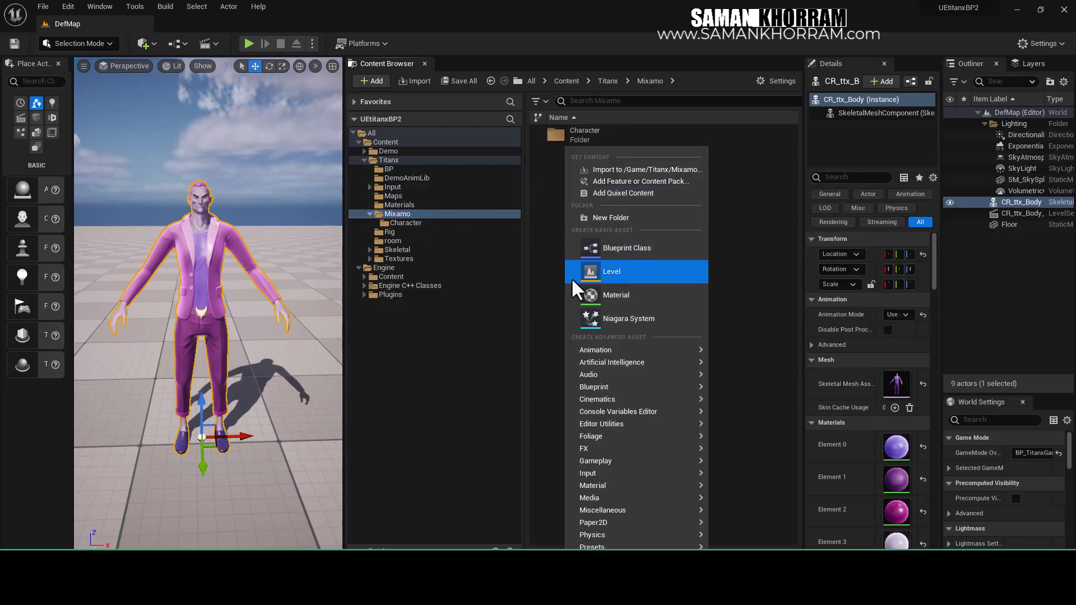
{"action": "left_click", "coordinate": [606, 217]}
{"action": "type", "text": "MixamoAnimLib"}
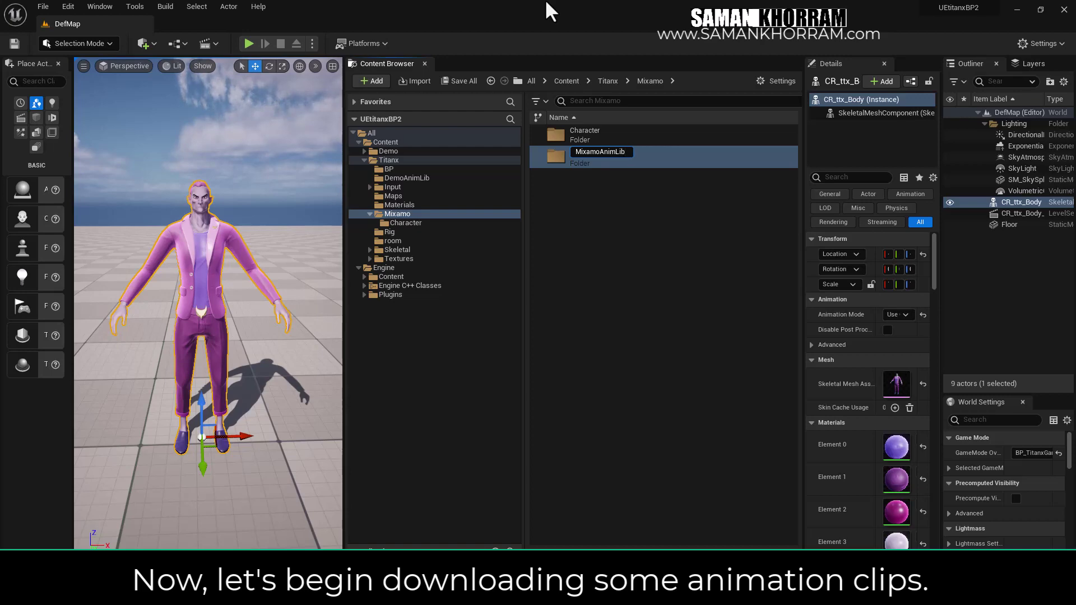
{"action": "key", "text": "Return"}
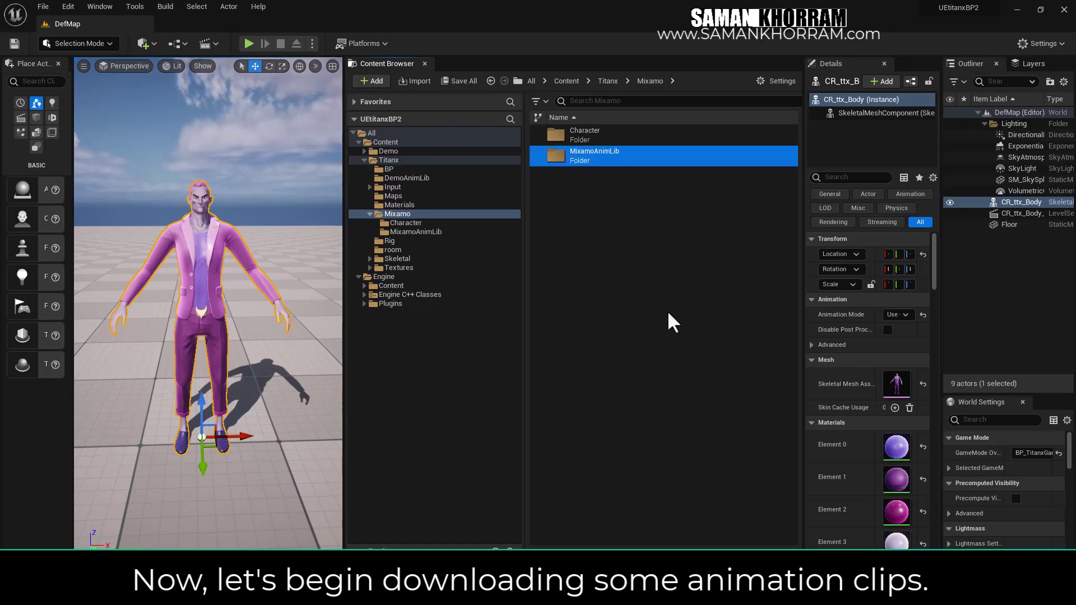
{"action": "left_click", "coordinate": [643, 363]}
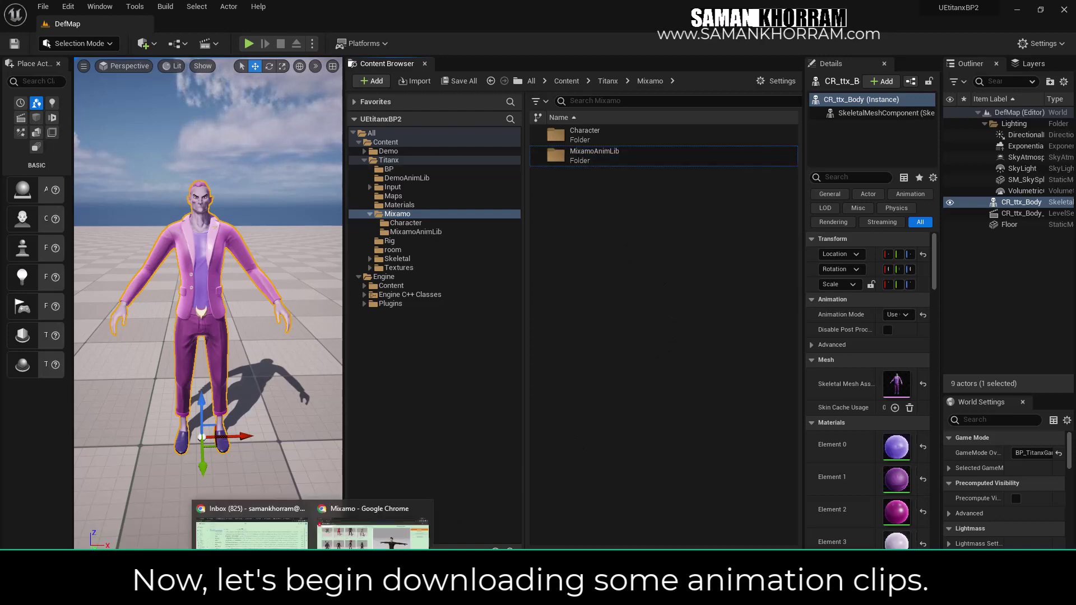
{"action": "left_click", "coordinate": [392, 524]}
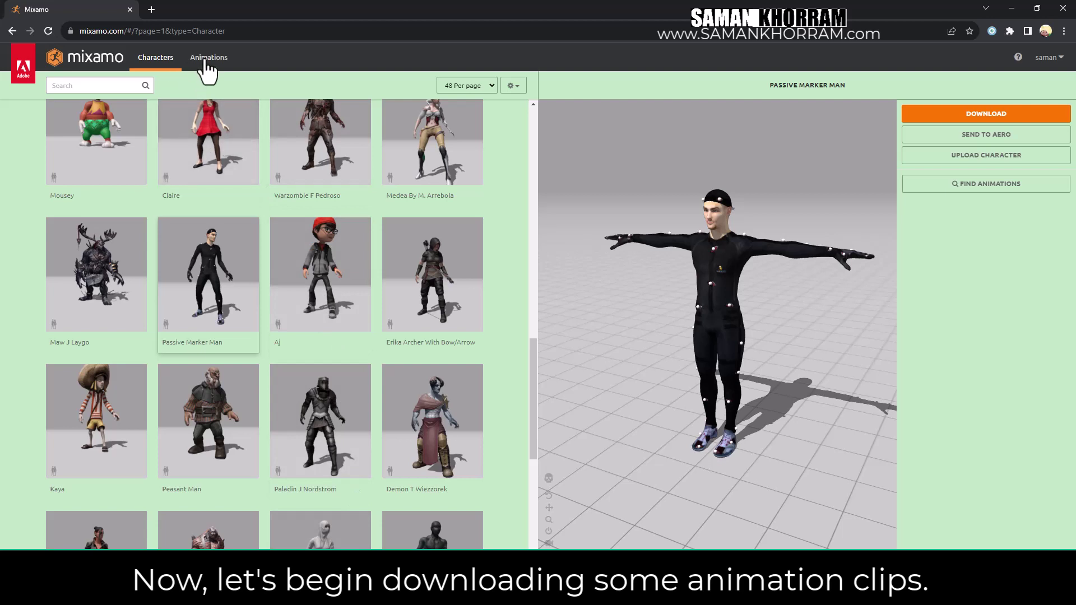
Step: Find Rumba Dancing in Mixamo's Animations tab and load it onto the character
{"action": "left_click", "coordinate": [209, 58]}
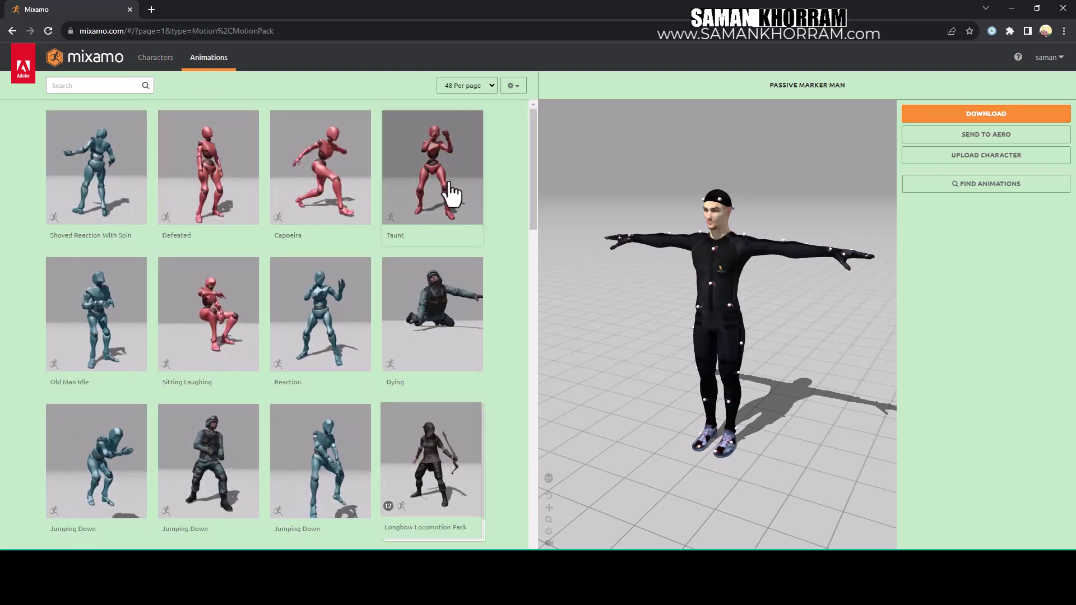
{"action": "left_click_drag", "start_coordinate": [533, 165], "coordinate": [524, 300]}
{"action": "left_click", "coordinate": [344, 305]}
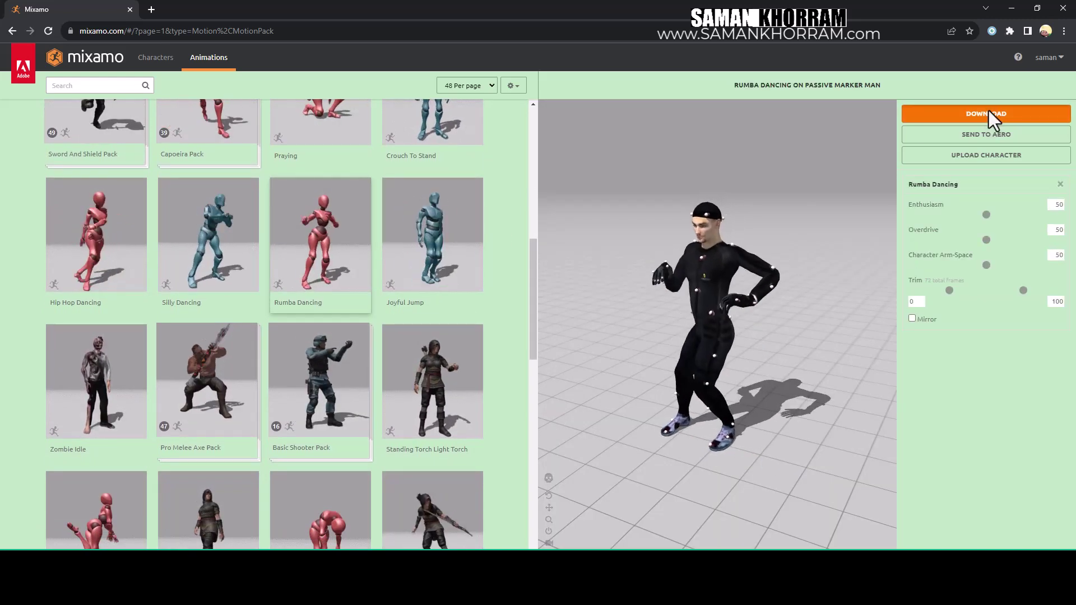
Step: Download Rumba Dancing as FBX Binary with skin at 30 fps and save it
{"action": "left_click", "coordinate": [986, 113]}
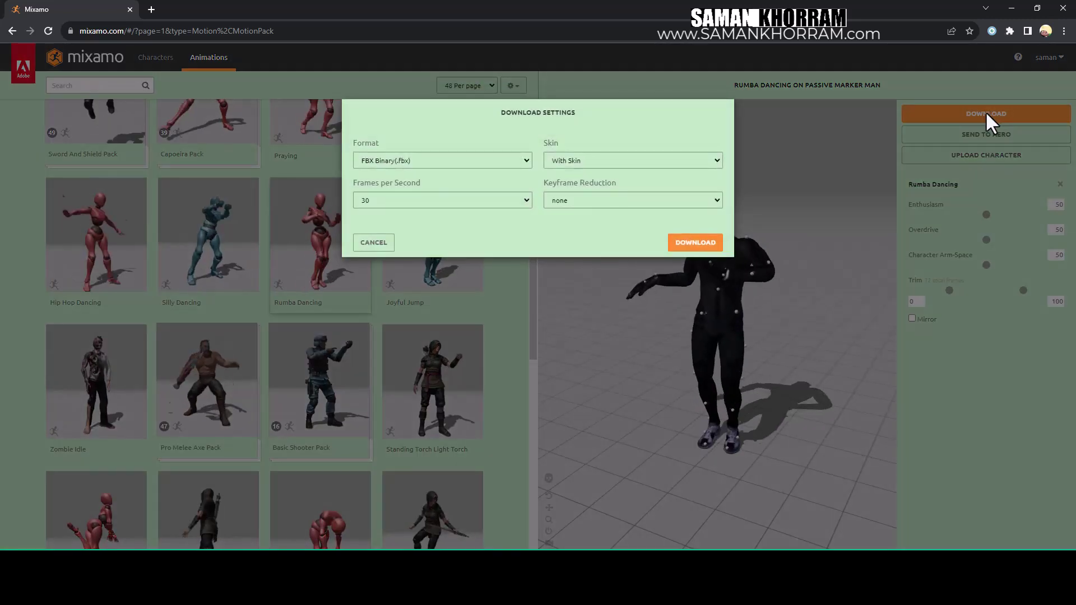
{"action": "left_click", "coordinate": [449, 164]}
{"action": "left_click", "coordinate": [450, 169]}
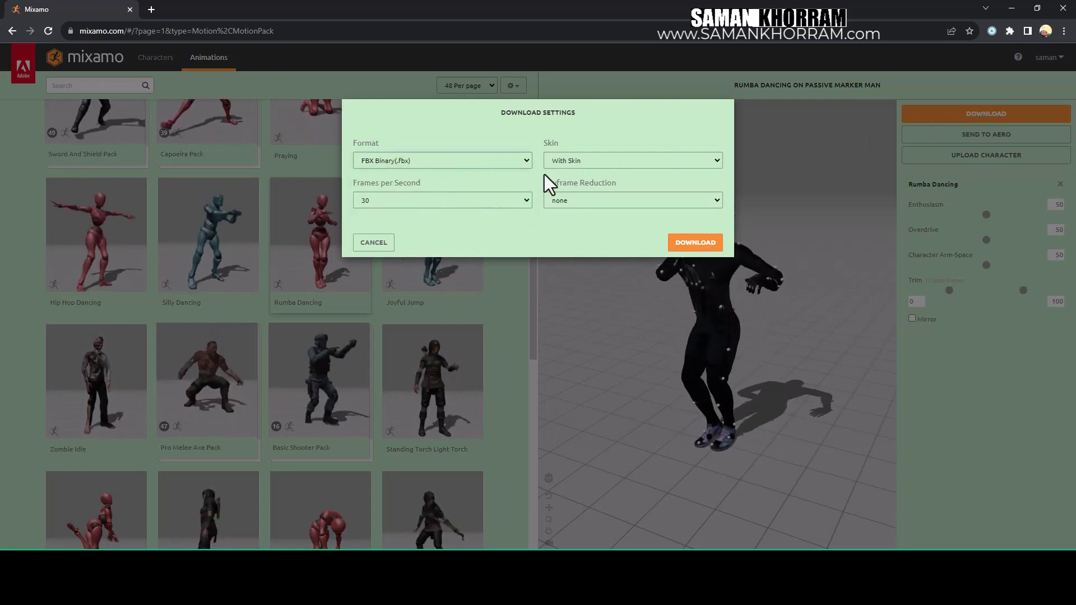
{"action": "left_click", "coordinate": [571, 162]}
{"action": "left_click", "coordinate": [573, 163]}
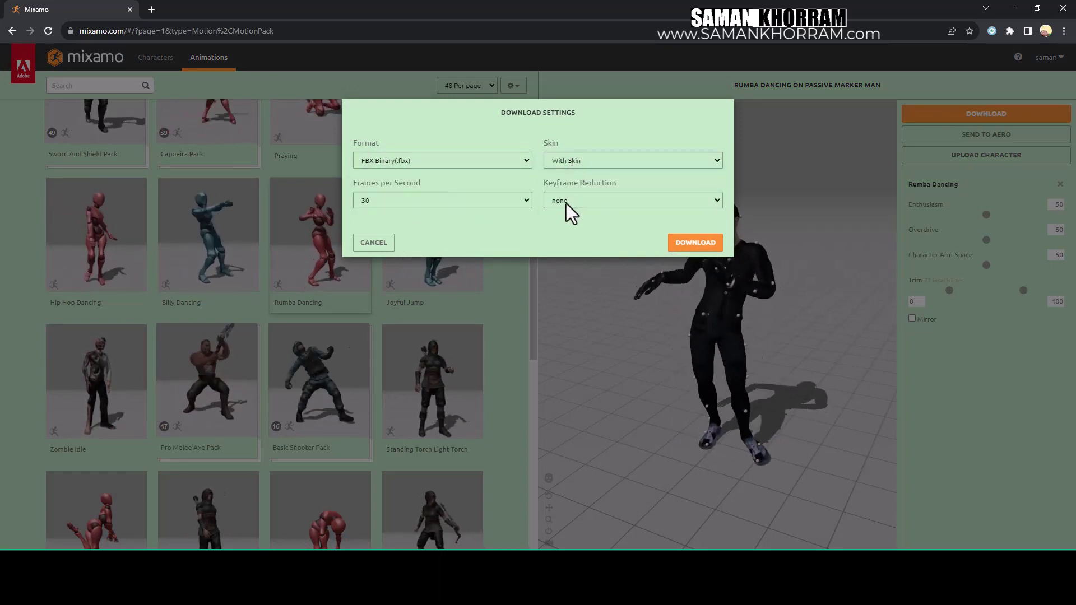
{"action": "left_click", "coordinate": [685, 247]}
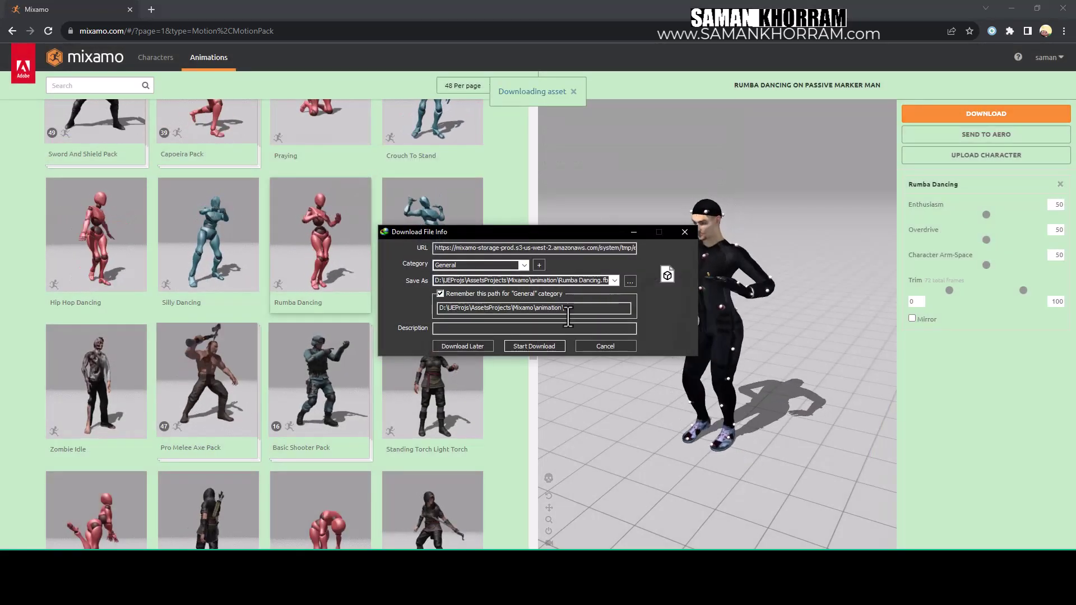
{"action": "left_click", "coordinate": [541, 346]}
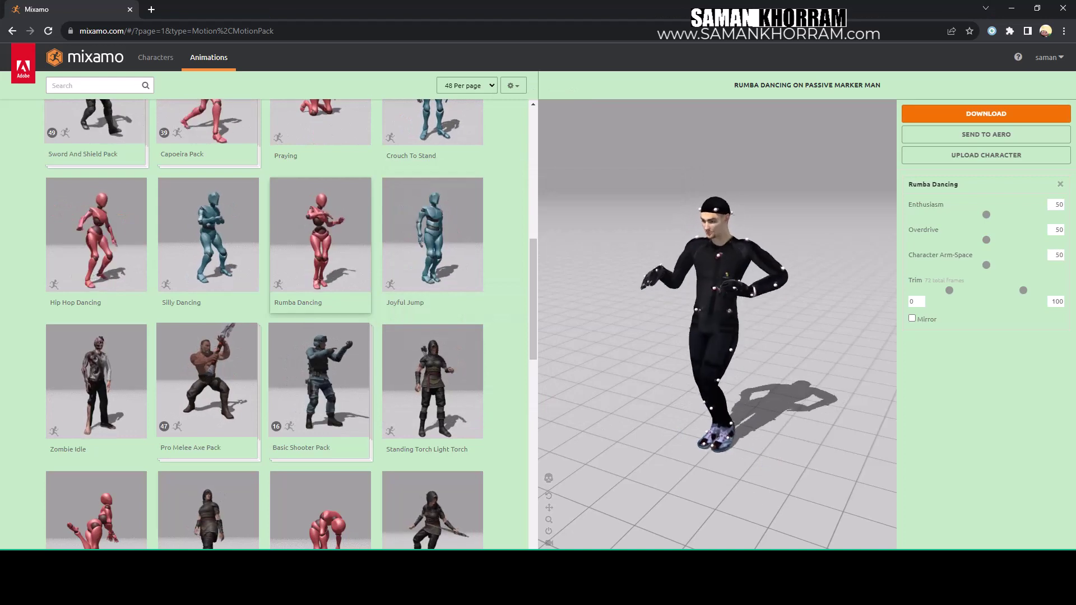
Step: Find Rumba Dancing.fbx in the download manager's download folder and copy it
{"action": "left_click", "coordinate": [911, 578]}
{"action": "left_click", "coordinate": [946, 505]}
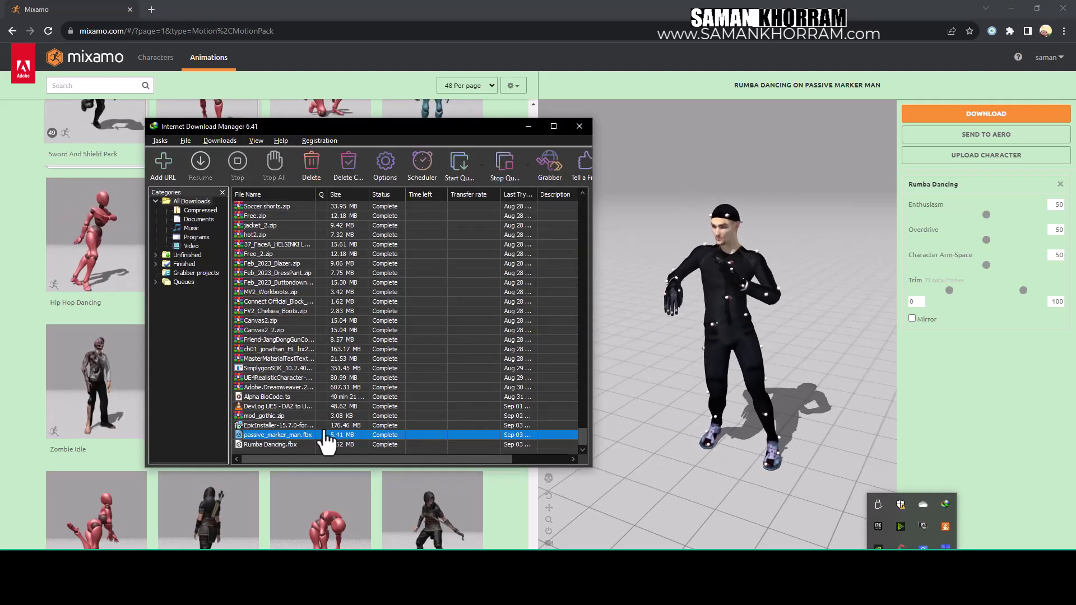
{"action": "right_click", "coordinate": [302, 434]}
{"action": "left_click", "coordinate": [340, 272]}
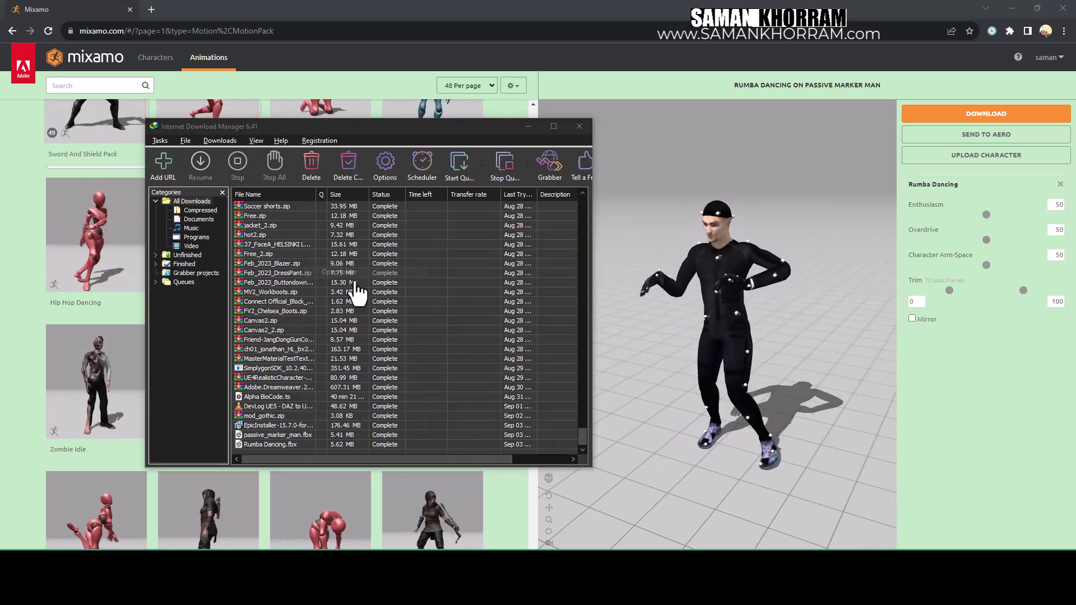
{"action": "left_click", "coordinate": [529, 126]}
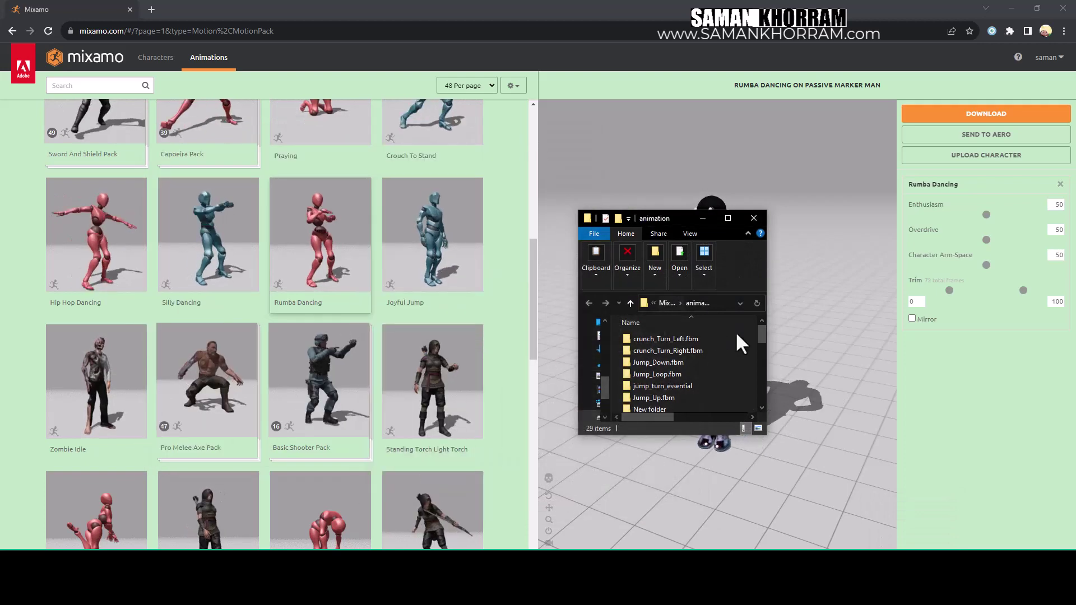
{"action": "left_click_drag", "start_coordinate": [763, 332], "coordinate": [758, 402]}
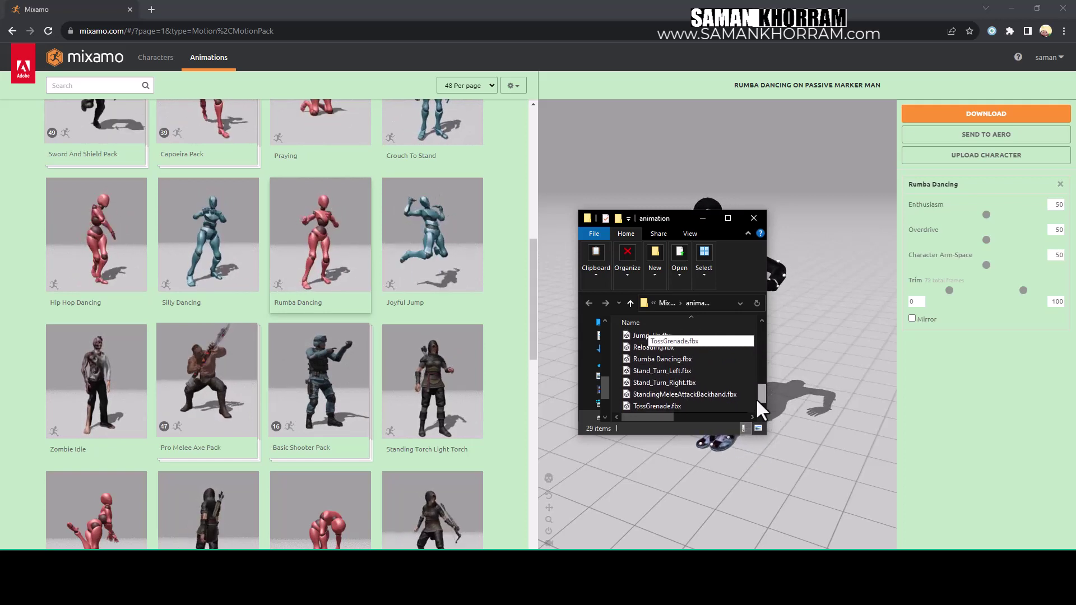
{"action": "left_click_drag", "start_coordinate": [757, 401], "coordinate": [762, 368]}
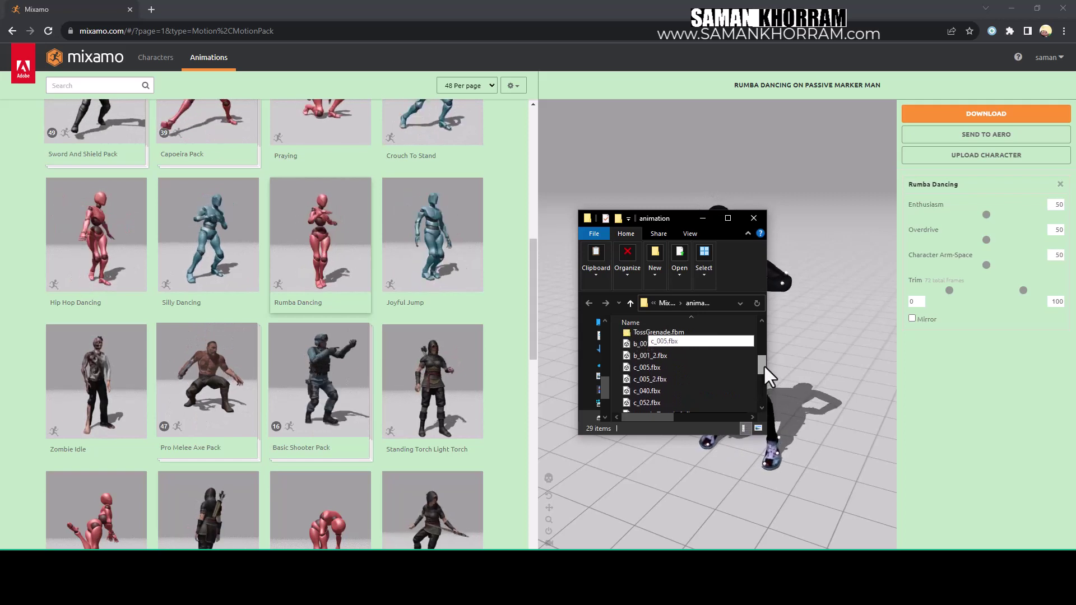
{"action": "left_click_drag", "start_coordinate": [763, 372], "coordinate": [760, 388]}
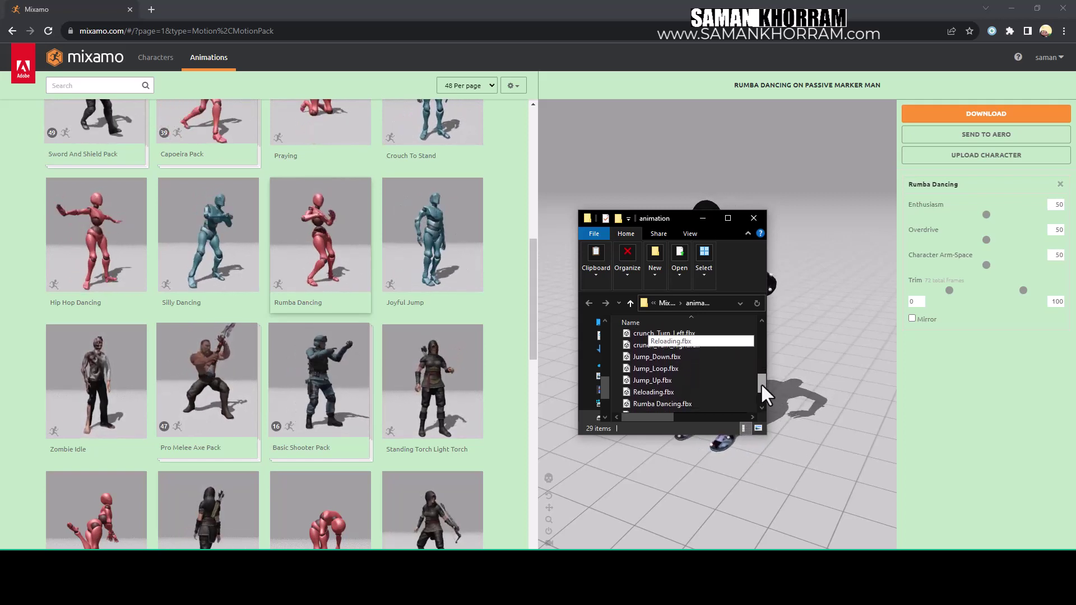
{"action": "left_click", "coordinate": [694, 383]}
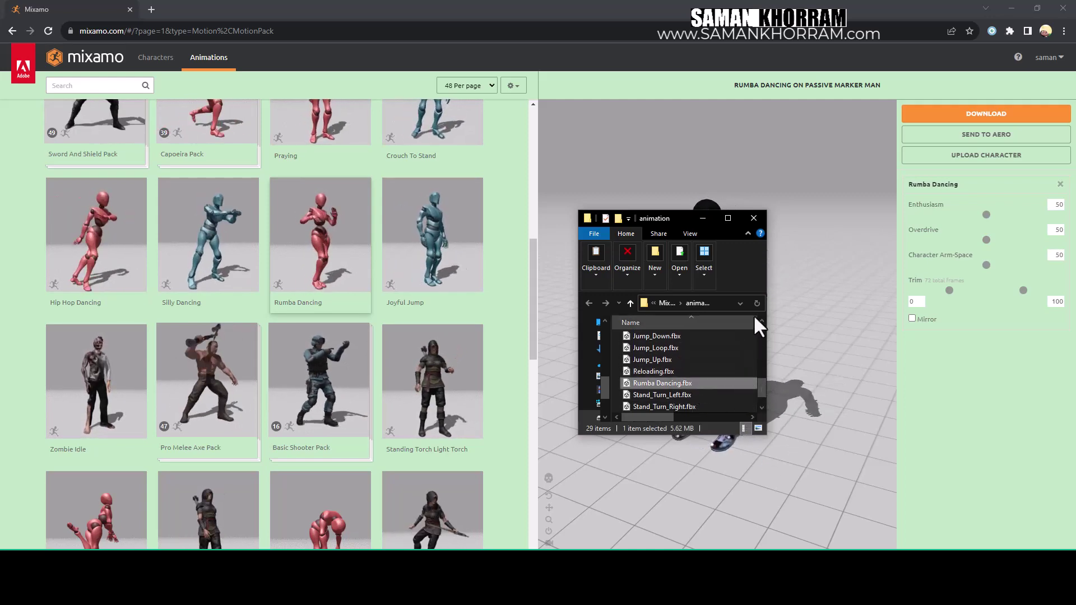
{"action": "left_click", "coordinate": [755, 219]}
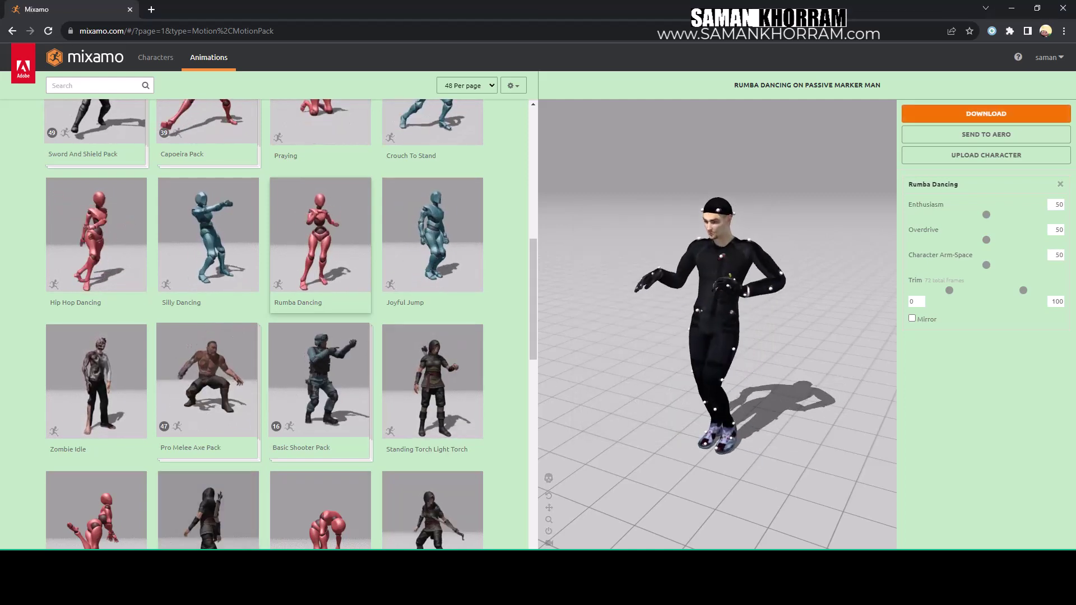
Step: Paste the file into New folder and rename it RumbaDancing.fbx, removing the space
{"action": "mouse_move", "coordinate": [255, 589]}
{"action": "left_click", "coordinate": [377, 529]}
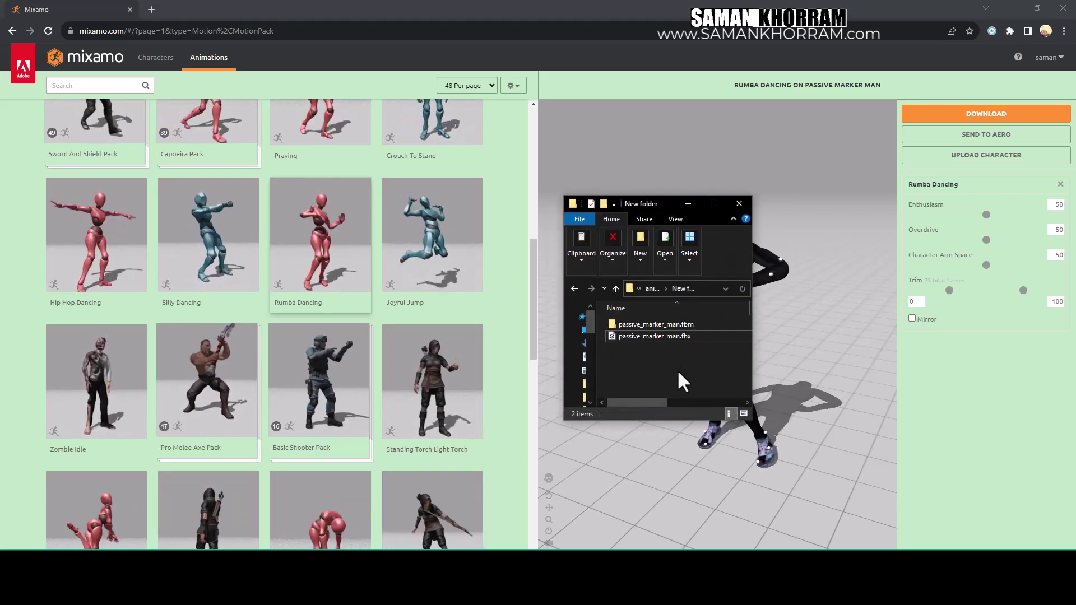
{"action": "key", "text": "ctrl+v"}
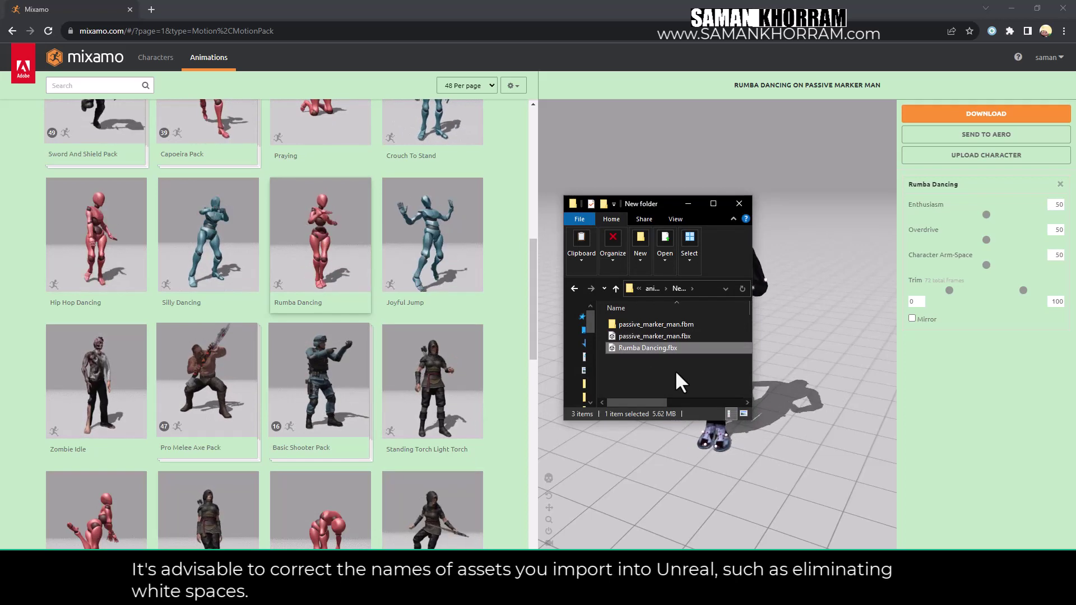
{"action": "left_click", "coordinate": [640, 350]}
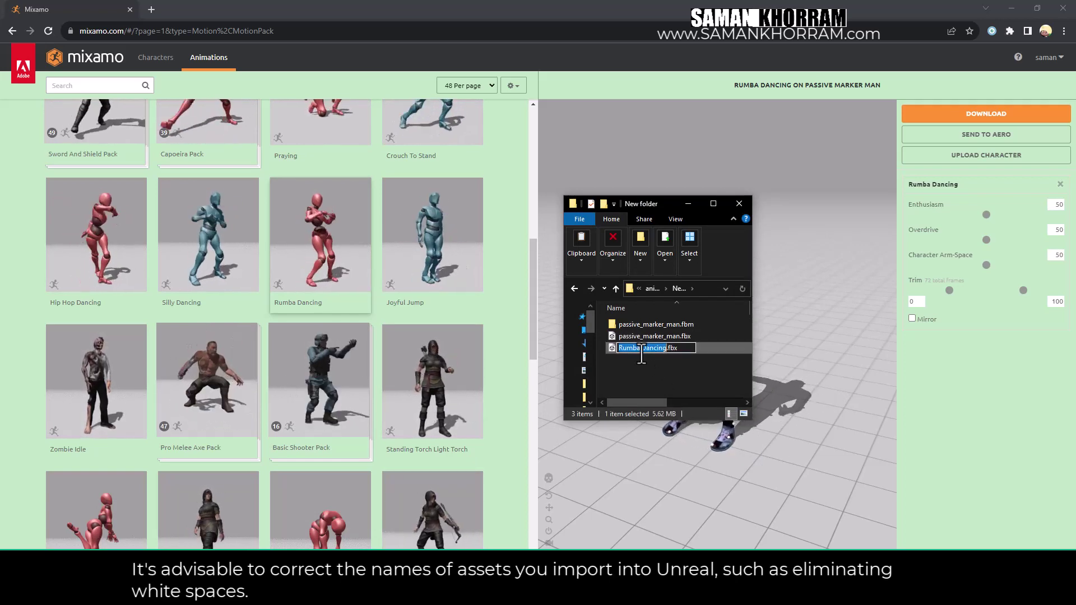
{"action": "left_click", "coordinate": [642, 349]}
{"action": "key", "text": "BackSpace"}
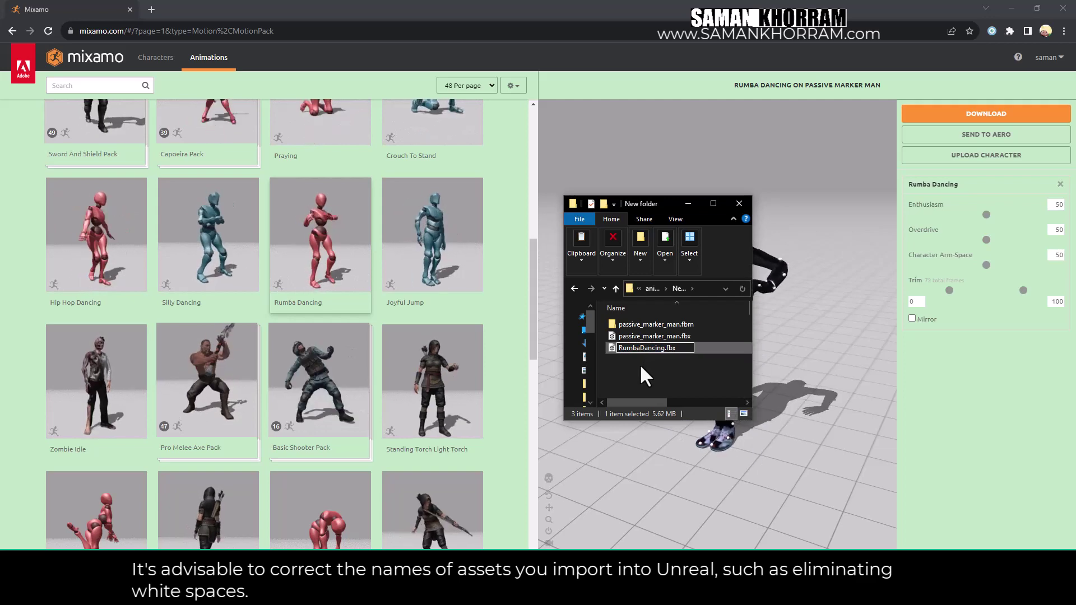
{"action": "key", "text": "Return"}
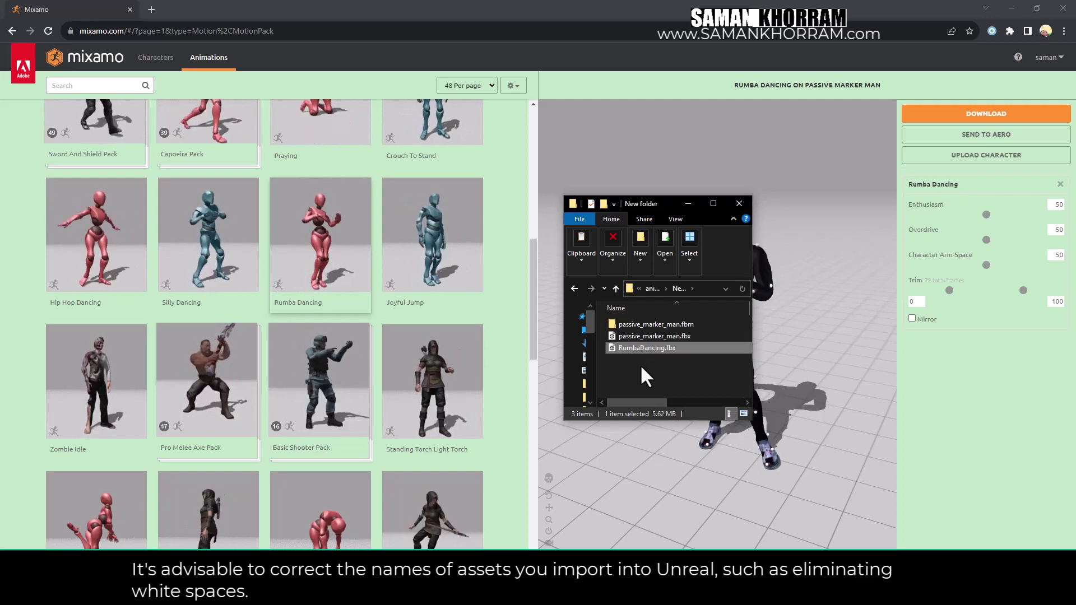
{"action": "right_click", "coordinate": [637, 368]}
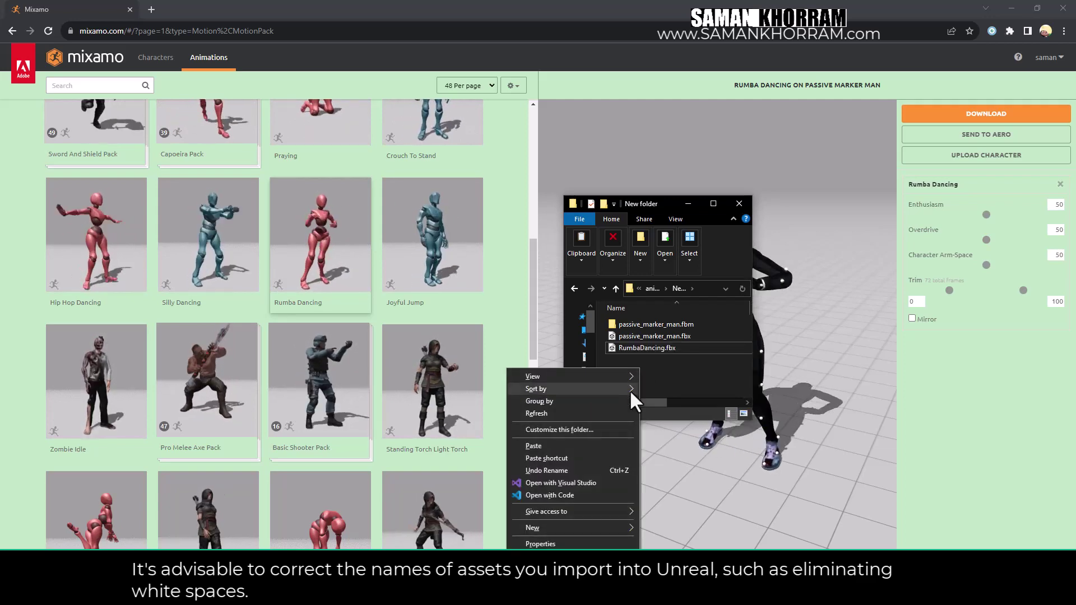
{"action": "left_click", "coordinate": [662, 373]}
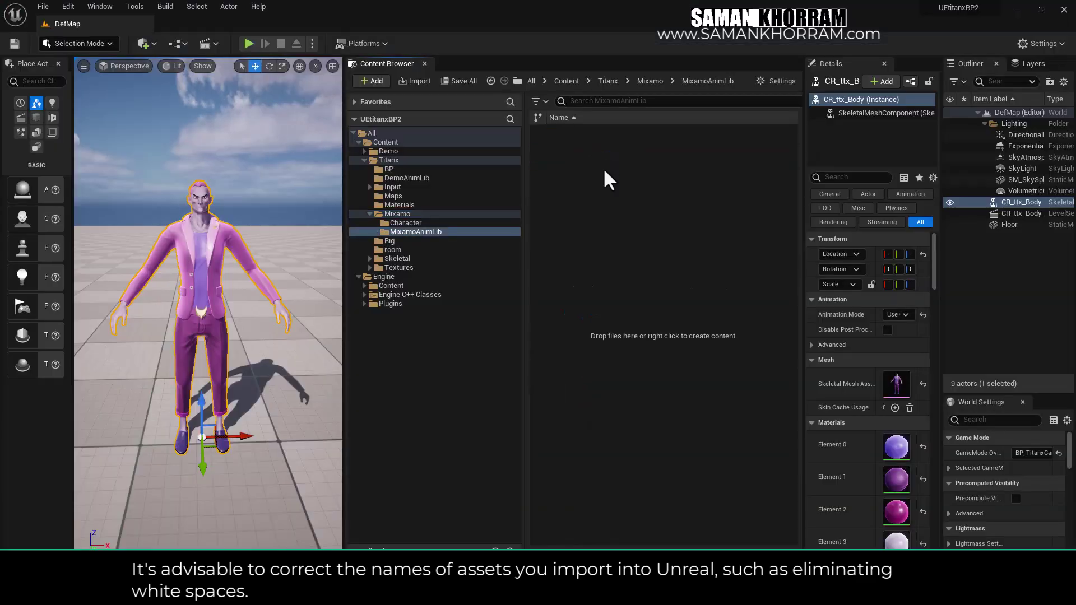
Step: Drag RumbaDancing.fbx from Explorer into the Content Browser's MixamoAnimLib folder
{"action": "left_click", "coordinate": [376, 521]}
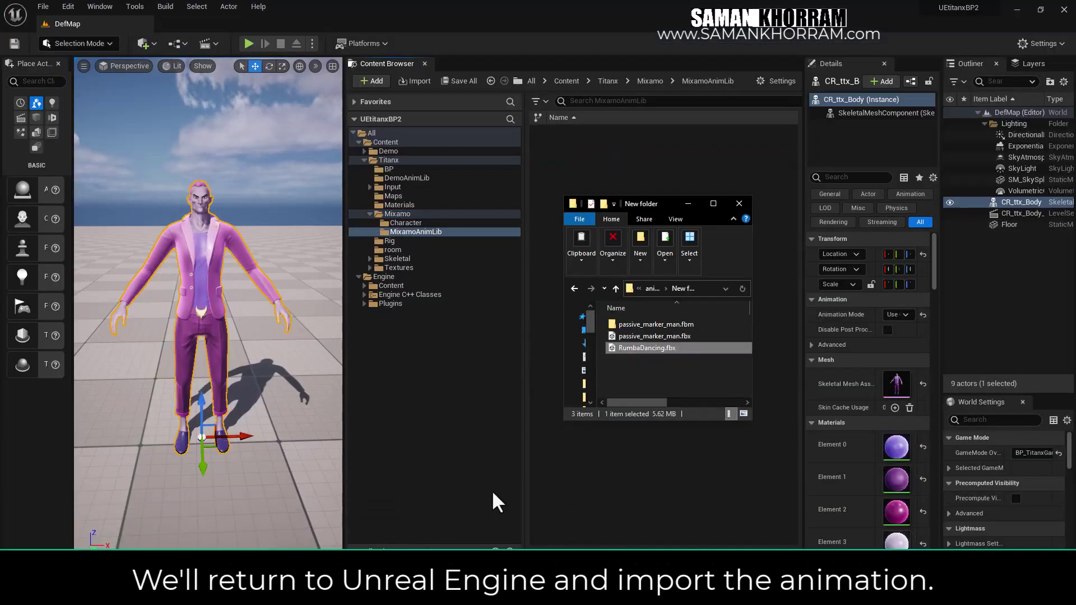
{"action": "left_click_drag", "start_coordinate": [633, 348], "coordinate": [601, 177]}
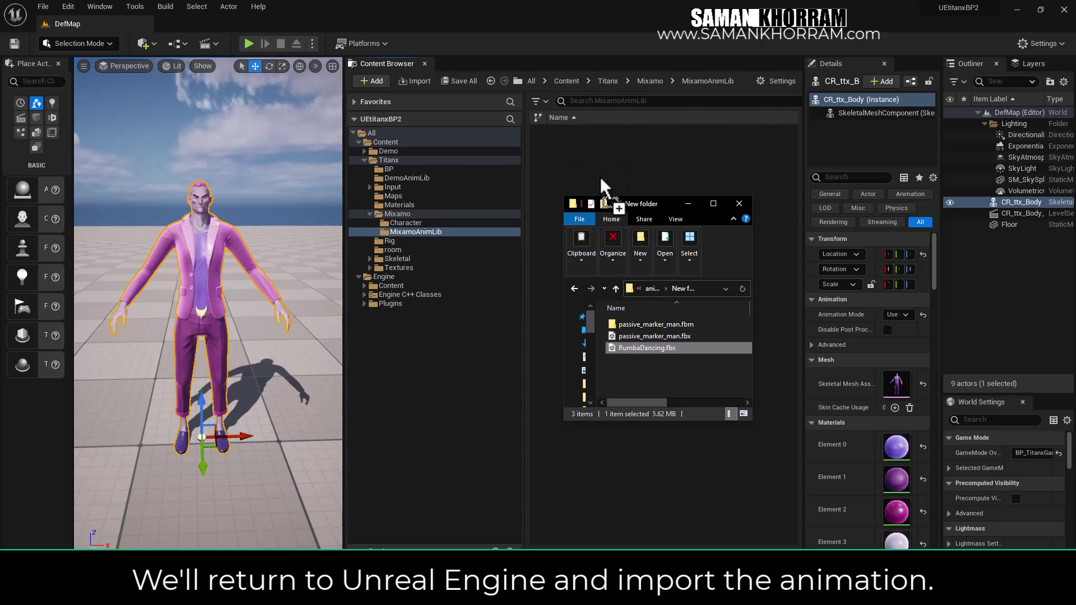
{"action": "left_click", "coordinate": [688, 204]}
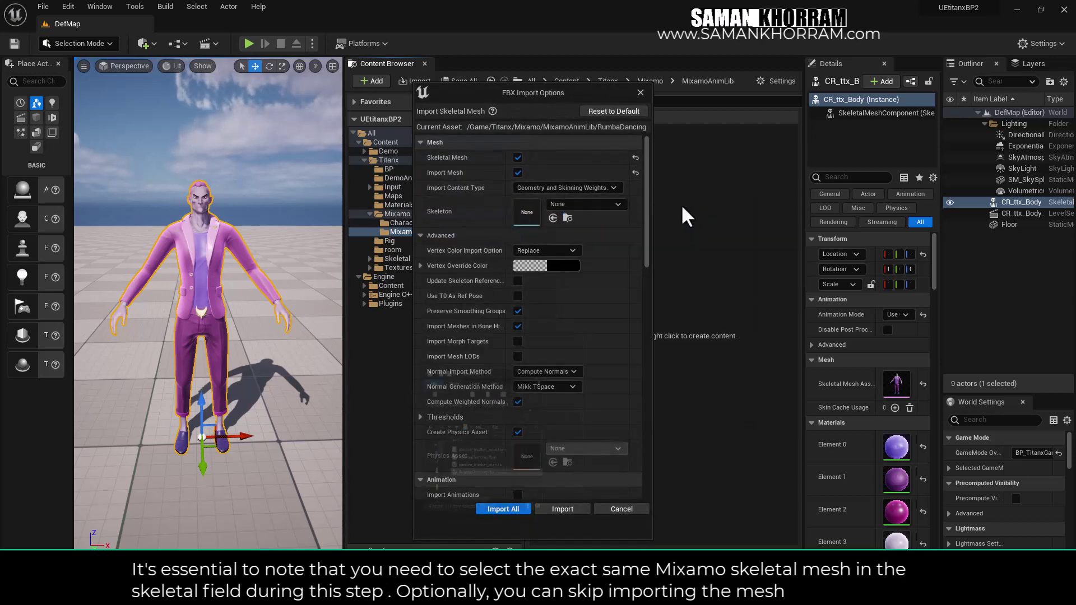
Step: Set the FBX import to animation only, with passive_marker_man_Skeleton as the skeleton
{"action": "left_click", "coordinate": [516, 171]}
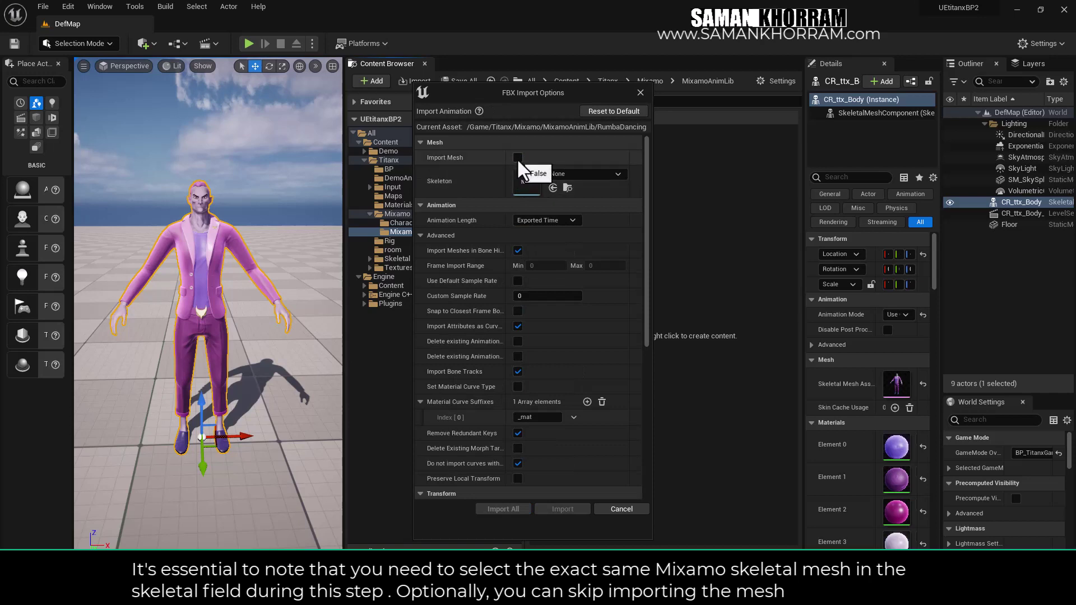
{"action": "left_click", "coordinate": [517, 157]}
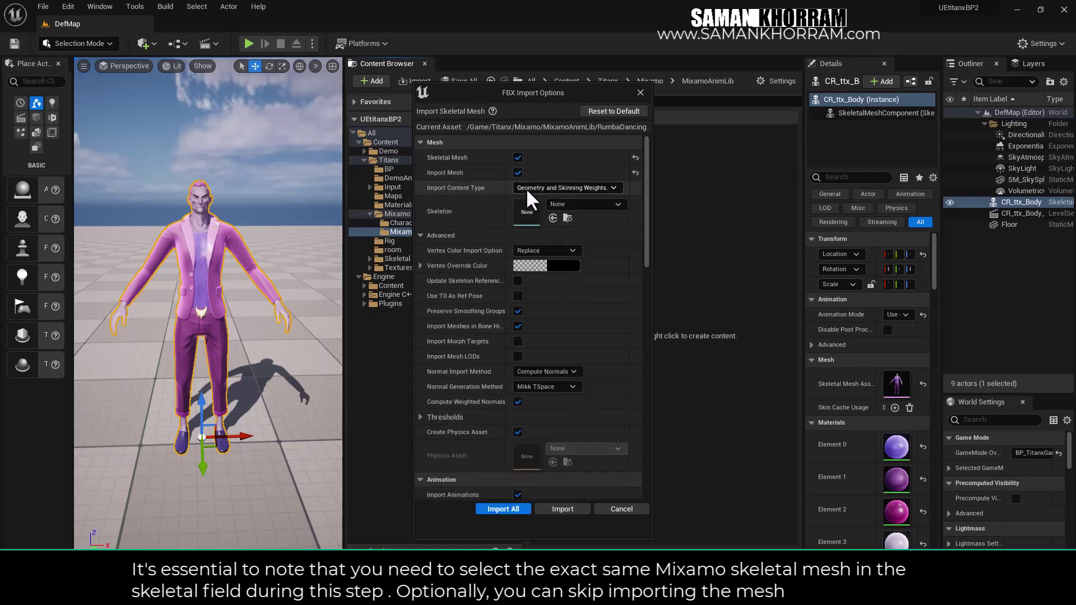
{"action": "left_click", "coordinate": [570, 204]}
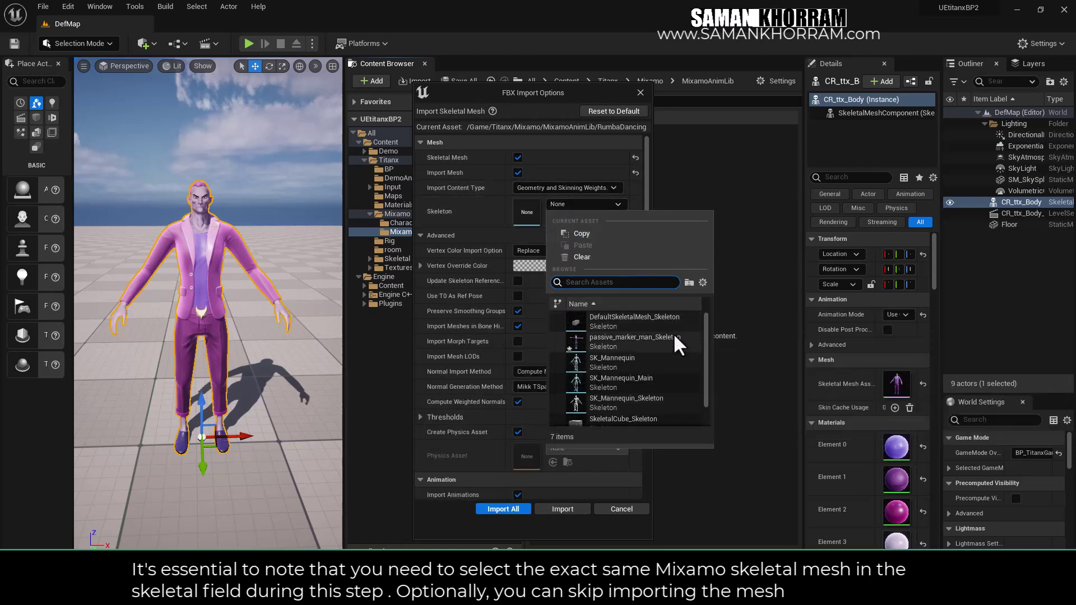
{"action": "left_click", "coordinate": [695, 339]}
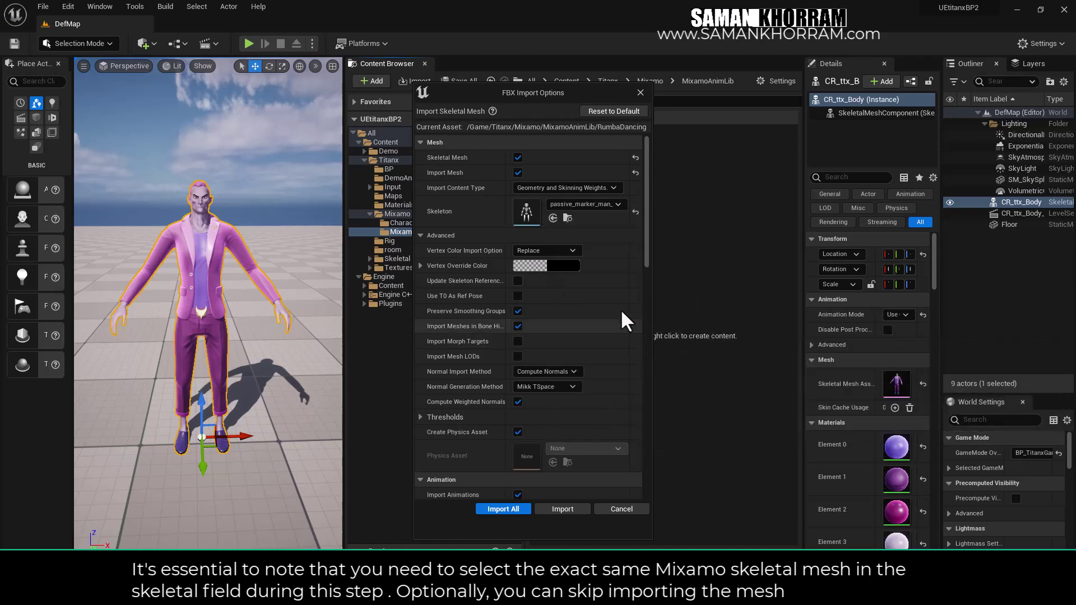
{"action": "left_click", "coordinate": [517, 172]}
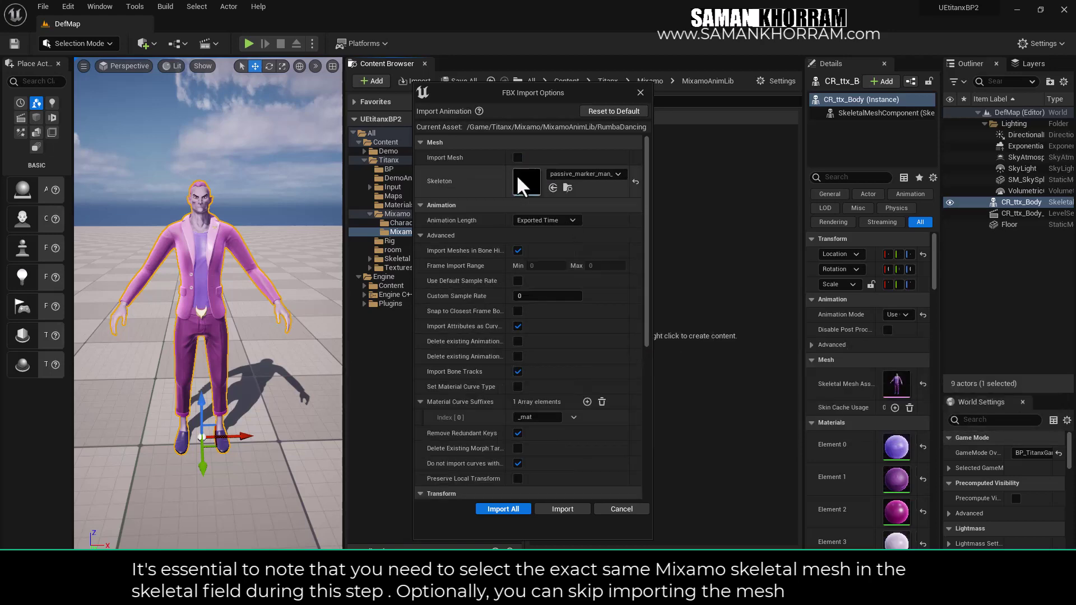
{"action": "left_click", "coordinate": [573, 173]}
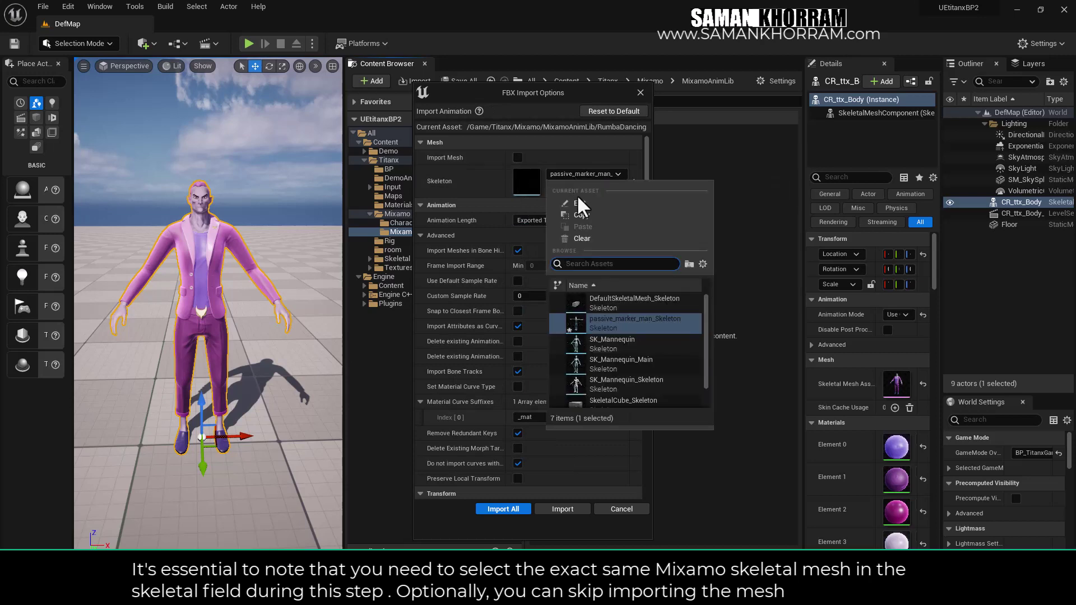
{"action": "left_click", "coordinate": [586, 324]}
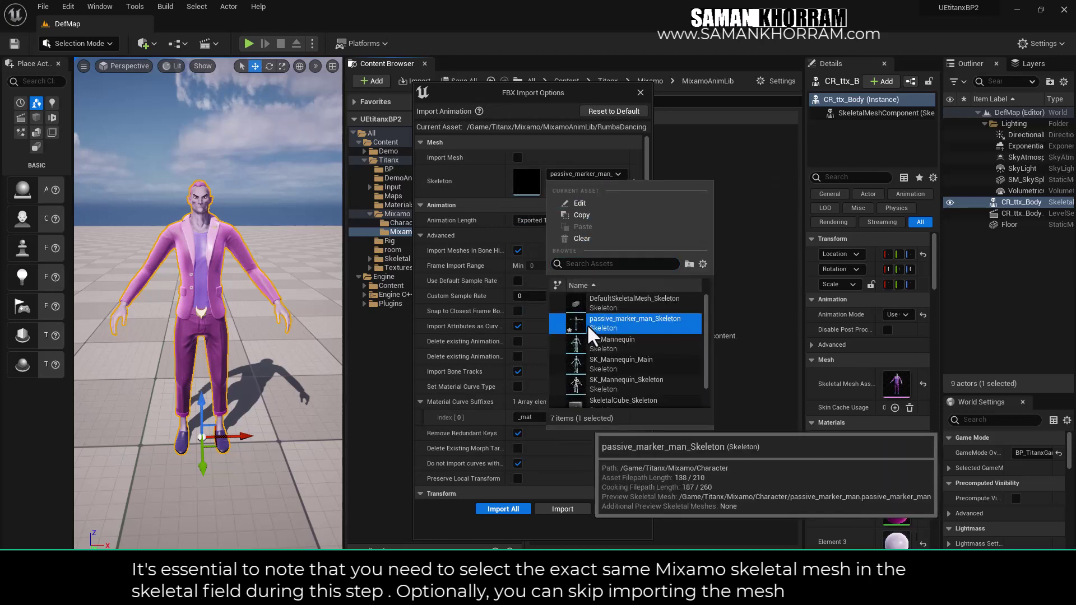
{"action": "left_click", "coordinate": [637, 155]}
{"action": "left_click_drag", "start_coordinate": [645, 165], "coordinate": [639, 325]}
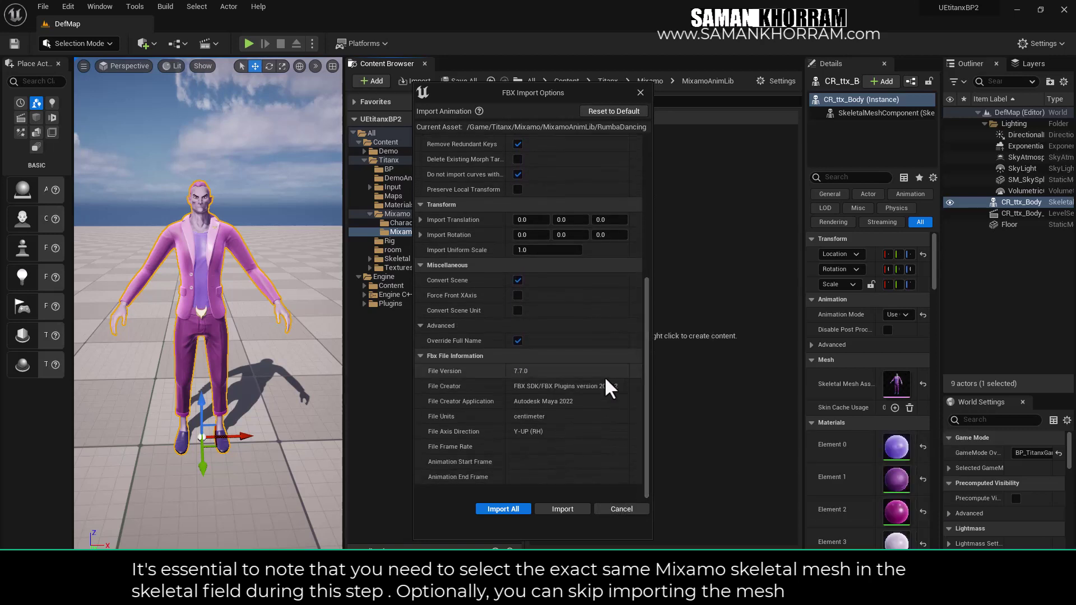
Step: Import All, close the Message Log, and open RumbaDancing_mixamo_com for preview
{"action": "left_click", "coordinate": [512, 510]}
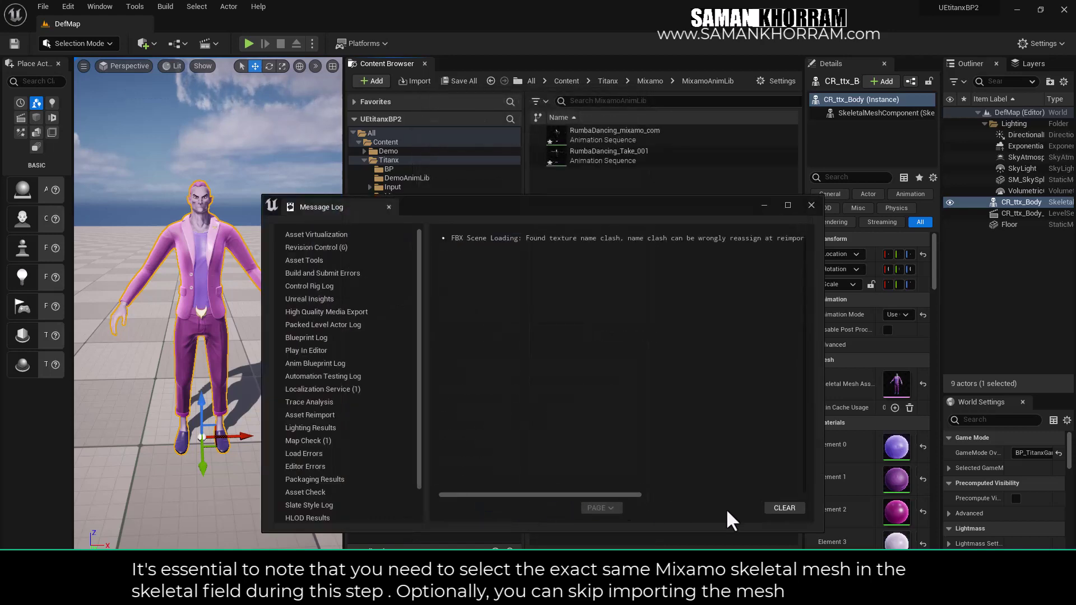
{"action": "left_click", "coordinate": [810, 205]}
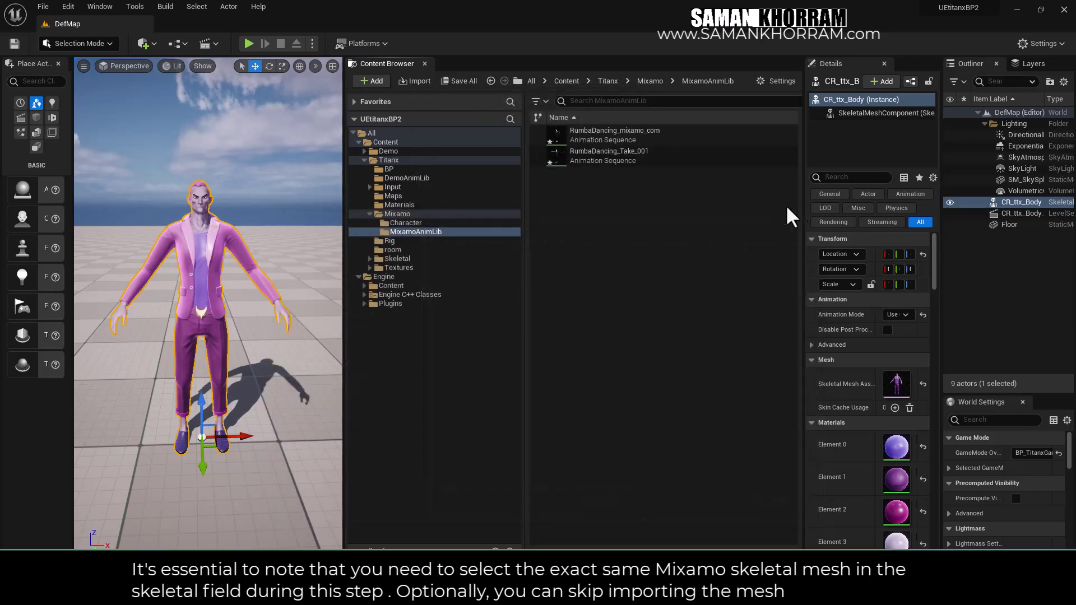
{"action": "double_click", "coordinate": [566, 133]}
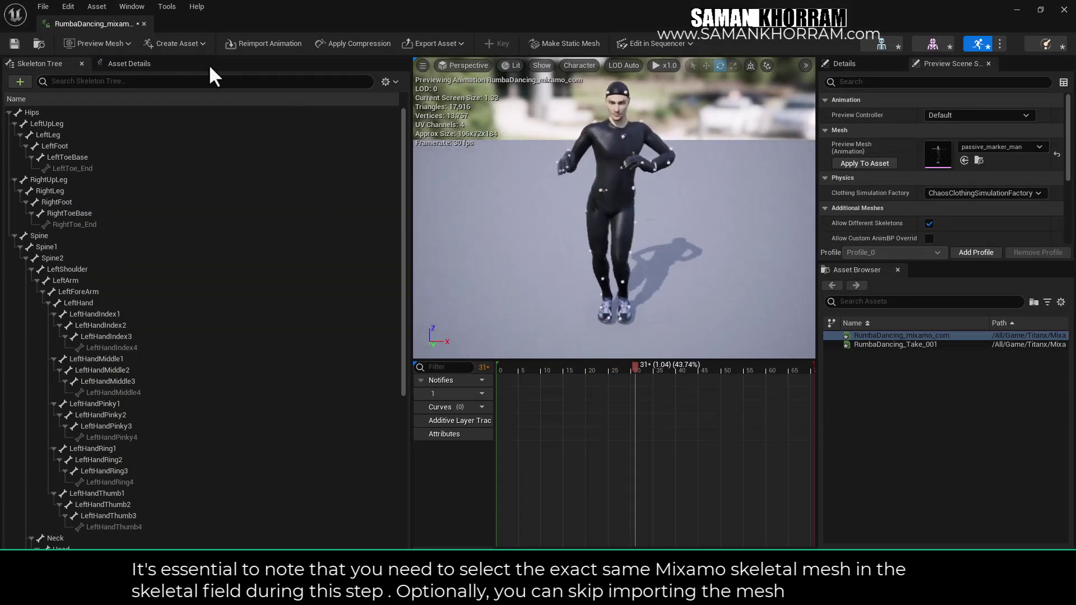
Step: Close the Rumba preview, open the Titanx/Rig folder, and select IK_MixamoChar
{"action": "left_click", "coordinate": [144, 23]}
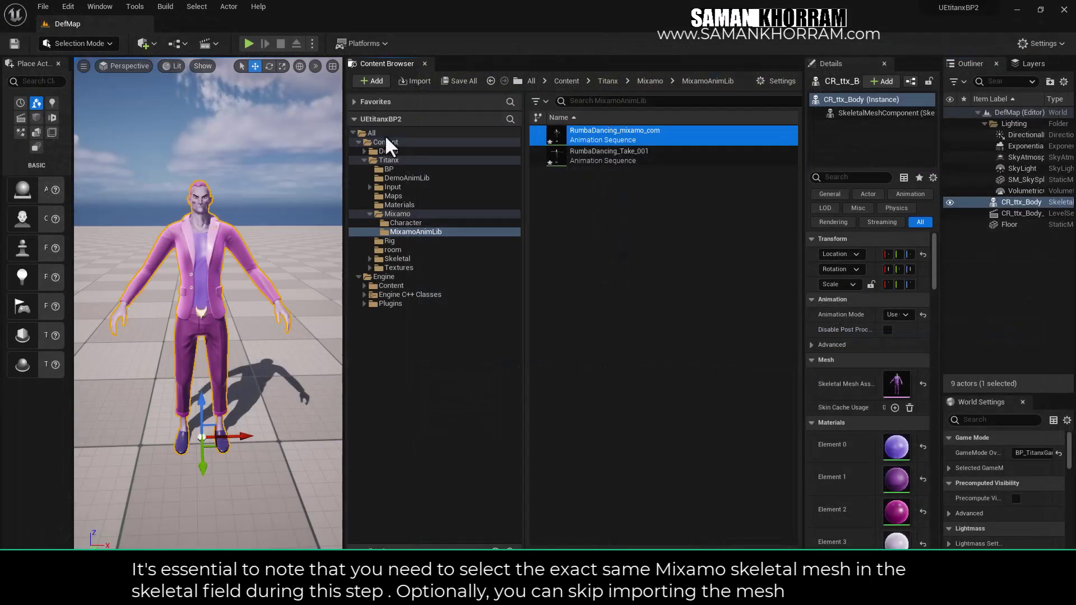
{"action": "left_click", "coordinate": [417, 222]}
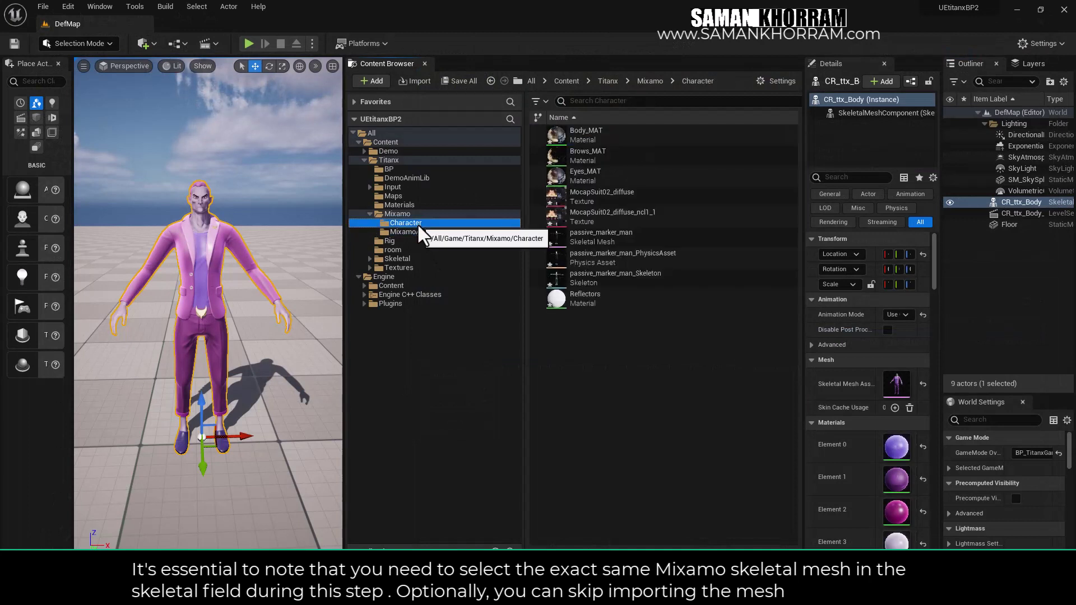
{"action": "key", "text": "Down"}
{"action": "key", "text": "Up"}
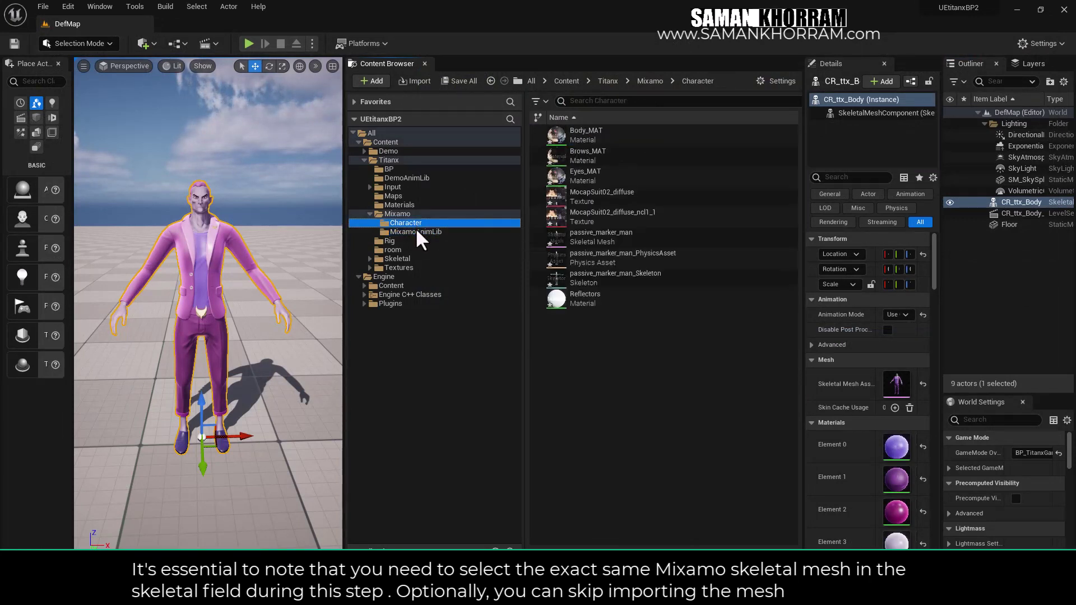
{"action": "key", "text": "Down"}
{"action": "left_click", "coordinate": [395, 240]}
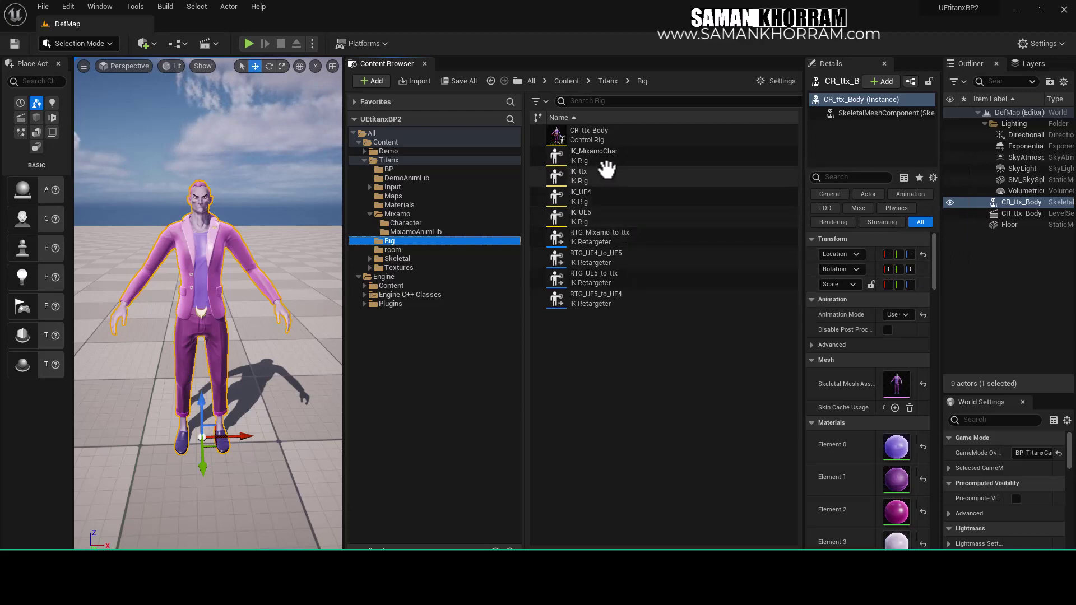
{"action": "left_click", "coordinate": [604, 162]}
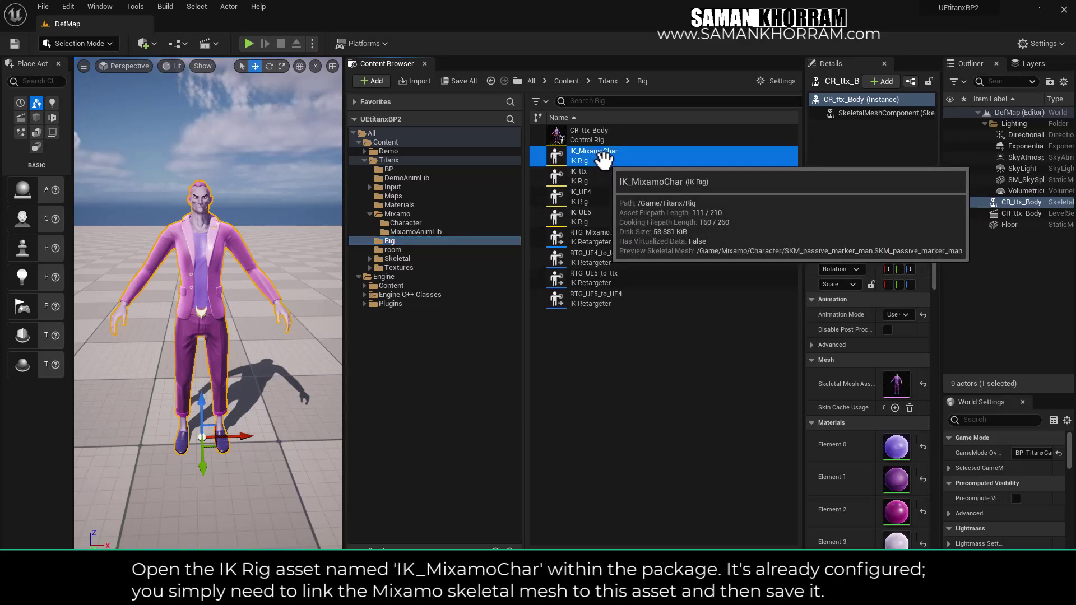
Step: Set IK_MixamoChar's Preview Skeletal Mesh to passive_marker_man and close the rig editor
{"action": "double_click", "coordinate": [604, 161]}
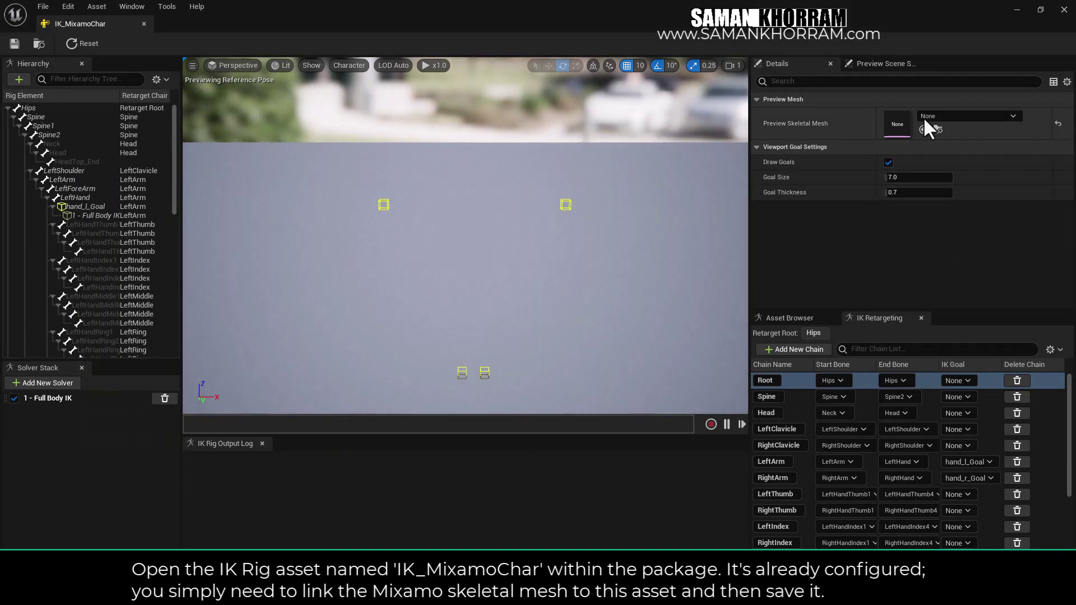
{"action": "left_click", "coordinate": [948, 117]}
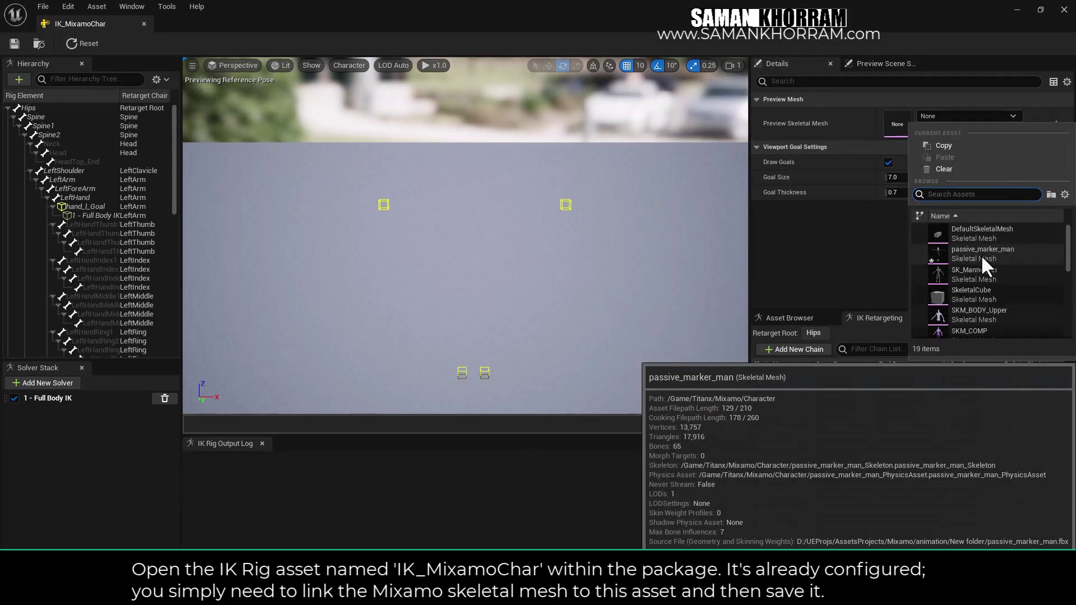
{"action": "left_click", "coordinate": [978, 256]}
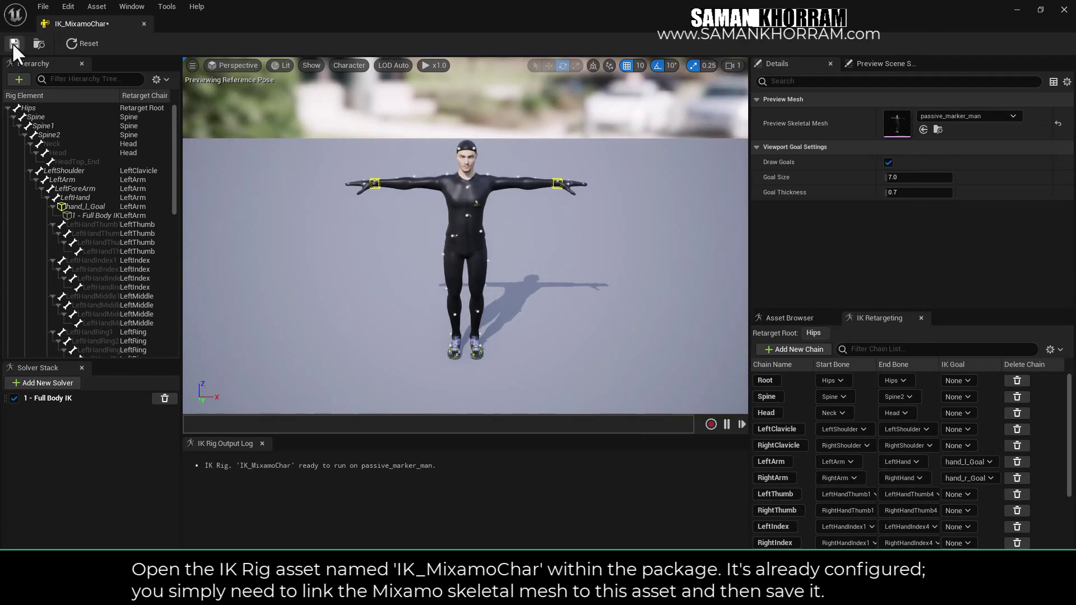
{"action": "left_click", "coordinate": [144, 23]}
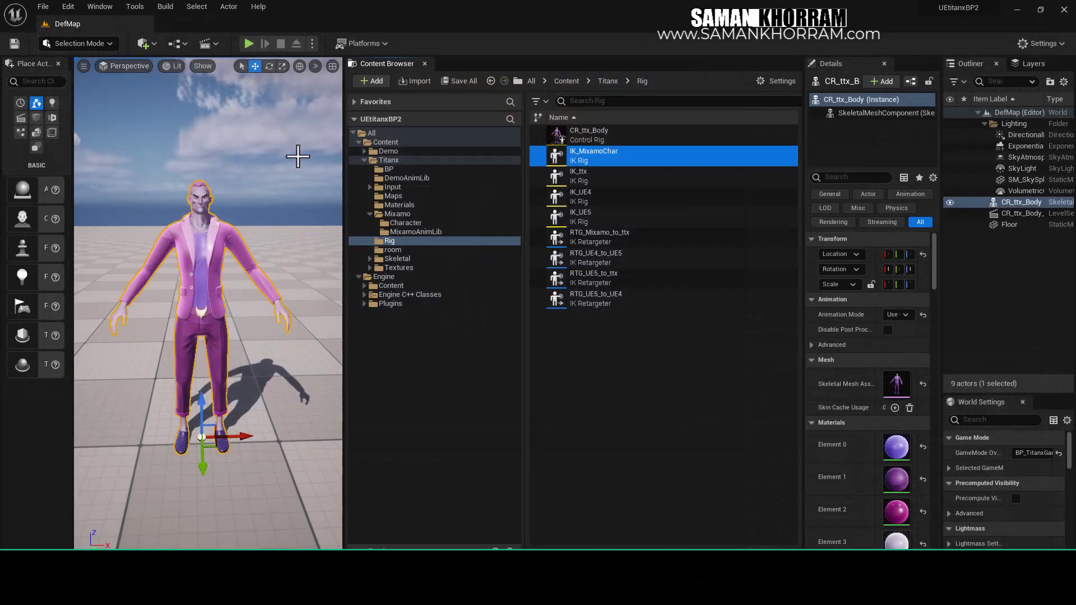
Step: Open RTG_Mixamo_to_ttx and set its Source Preview Mesh to passive_marker_man
{"action": "left_click", "coordinate": [604, 238]}
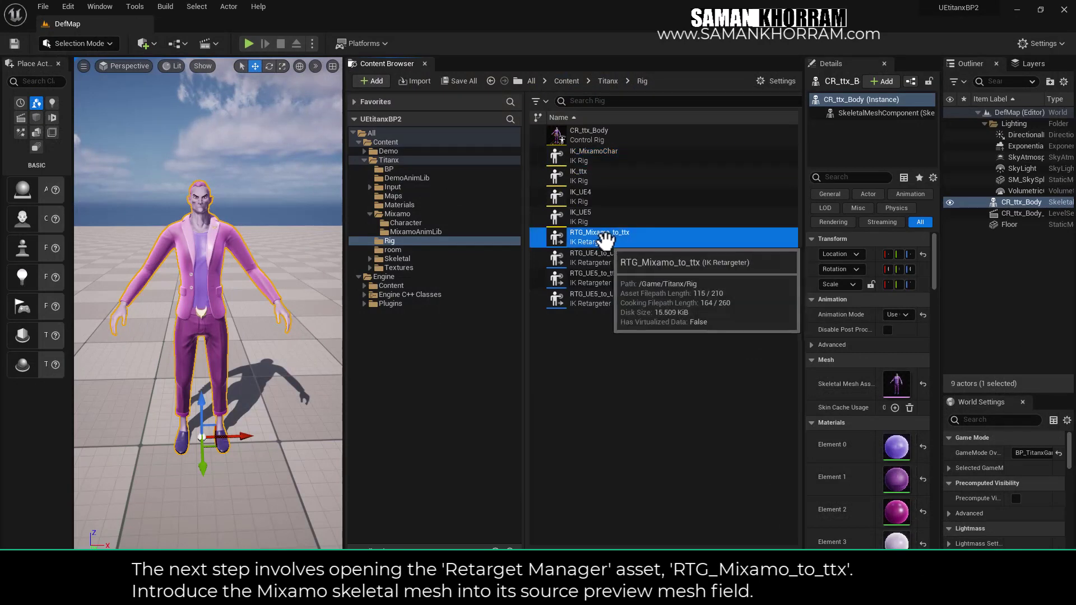
{"action": "double_click", "coordinate": [605, 240]}
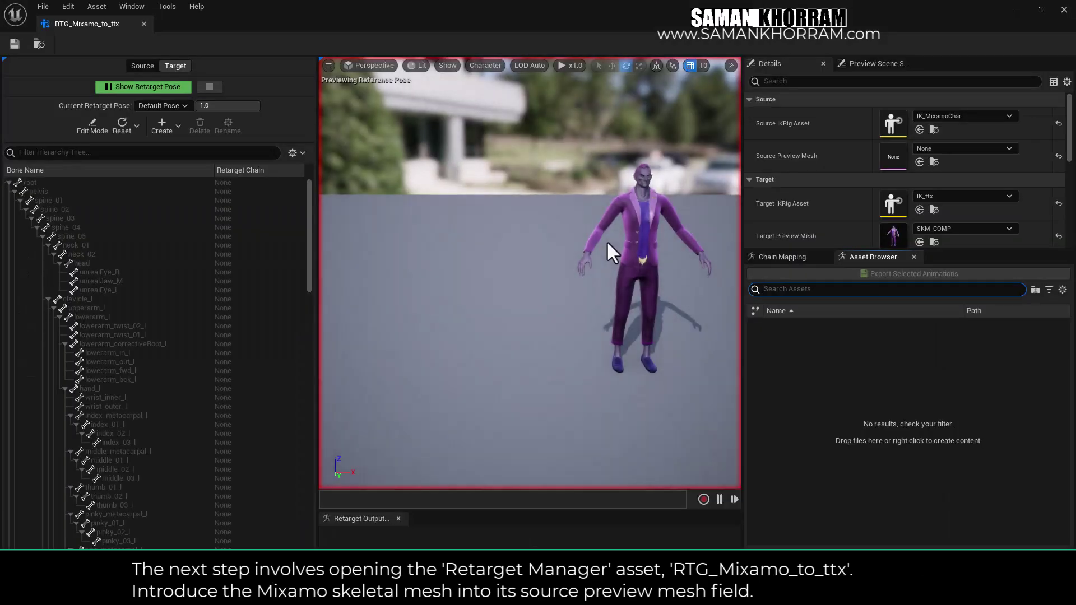
{"action": "left_click", "coordinate": [947, 150]}
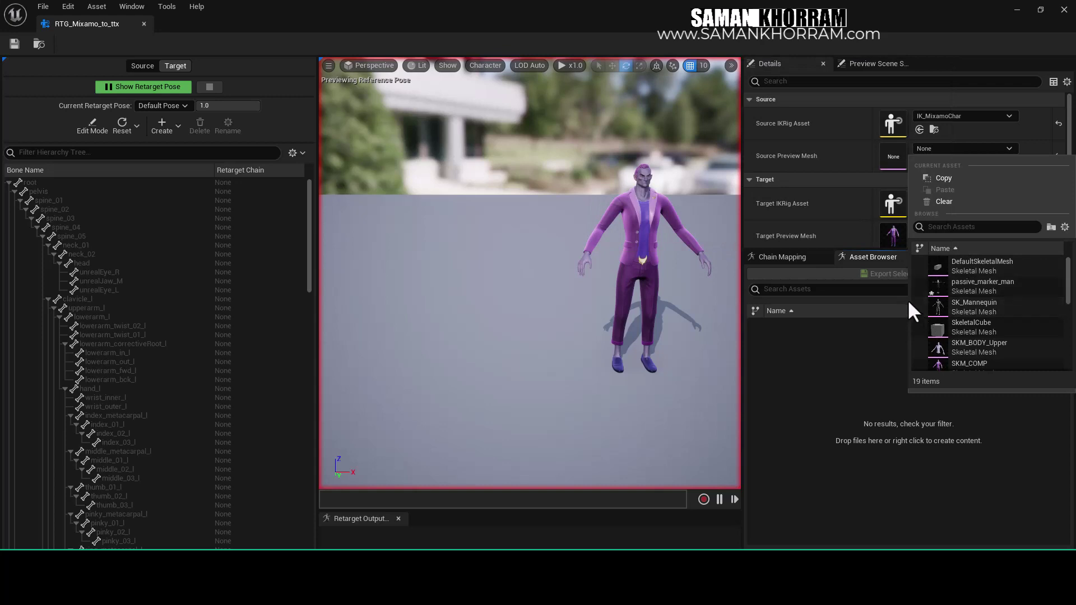
{"action": "key", "text": "Escape"}
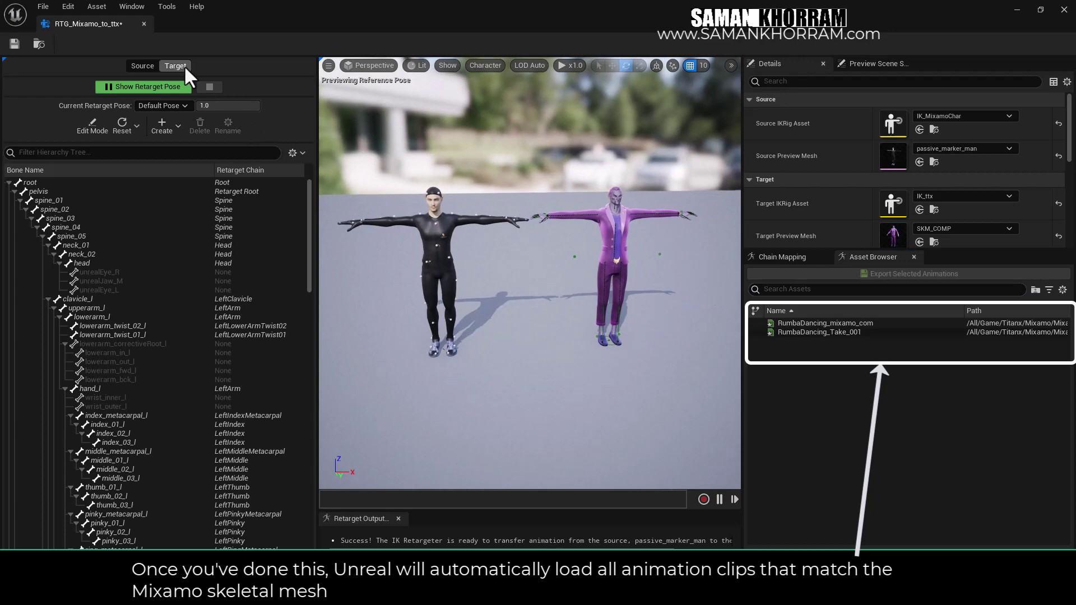
Step: Preview RumbaDancing_Take_001 and RumbaDancing_mixamo_com on both characters
{"action": "left_click", "coordinate": [139, 66]}
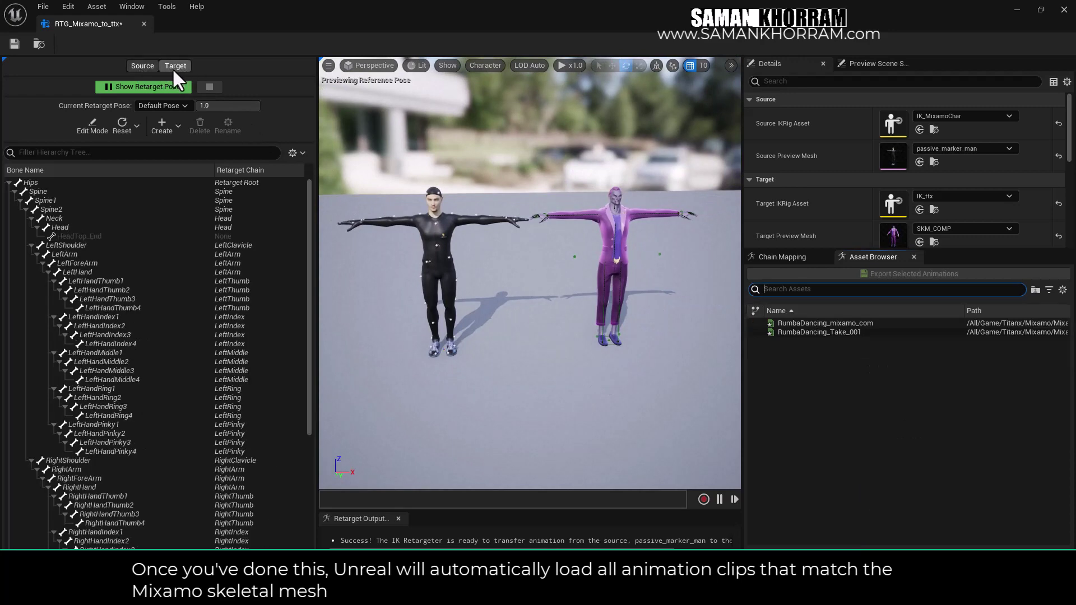
{"action": "left_click", "coordinate": [173, 68]}
{"action": "left_click", "coordinate": [145, 66]}
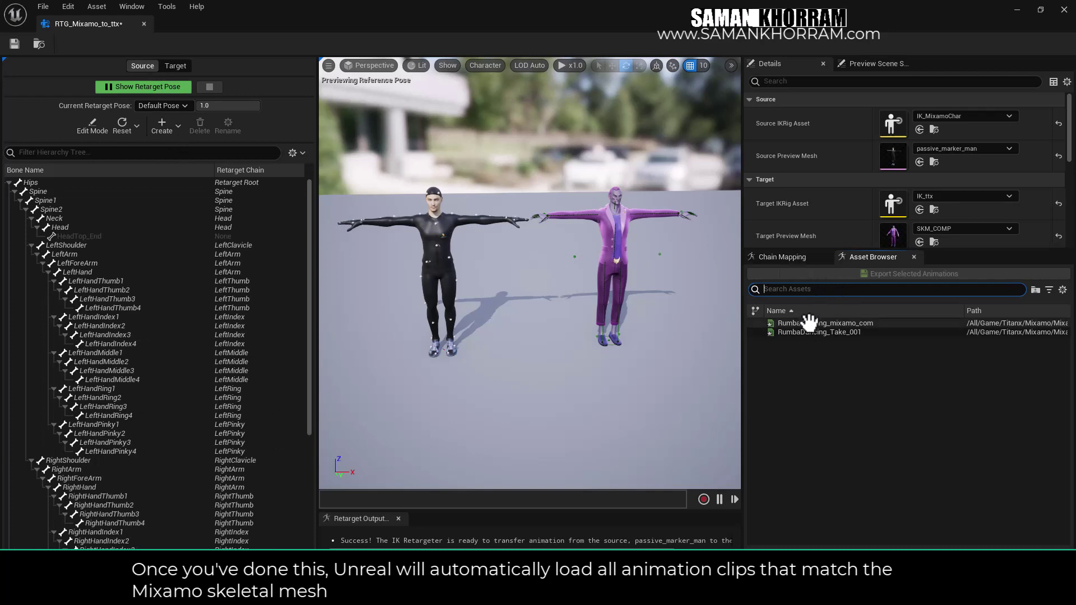
{"action": "left_click", "coordinate": [807, 332]}
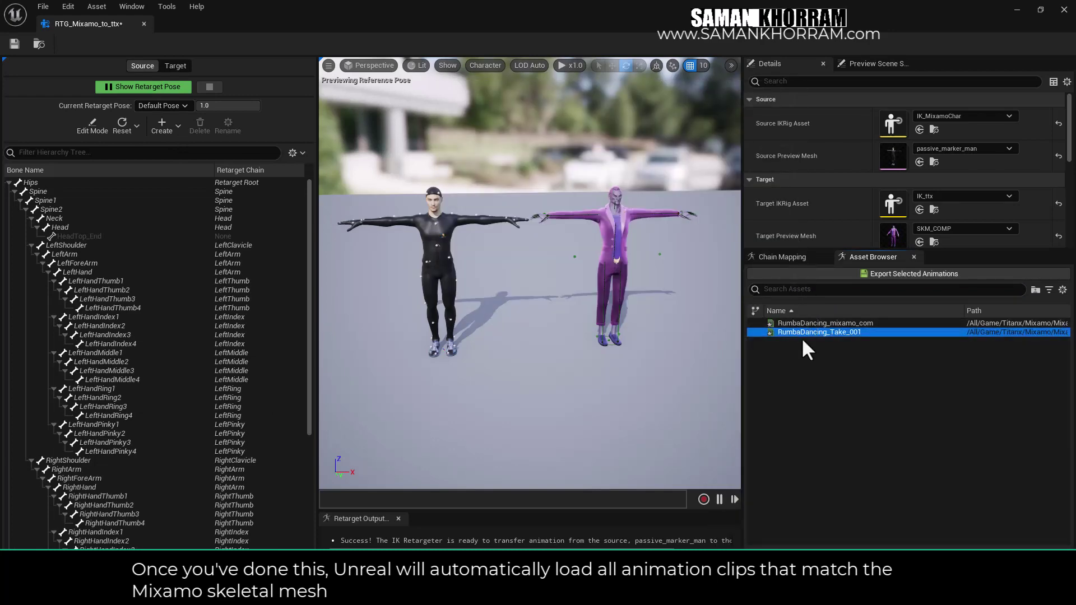
{"action": "double_click", "coordinate": [802, 333]}
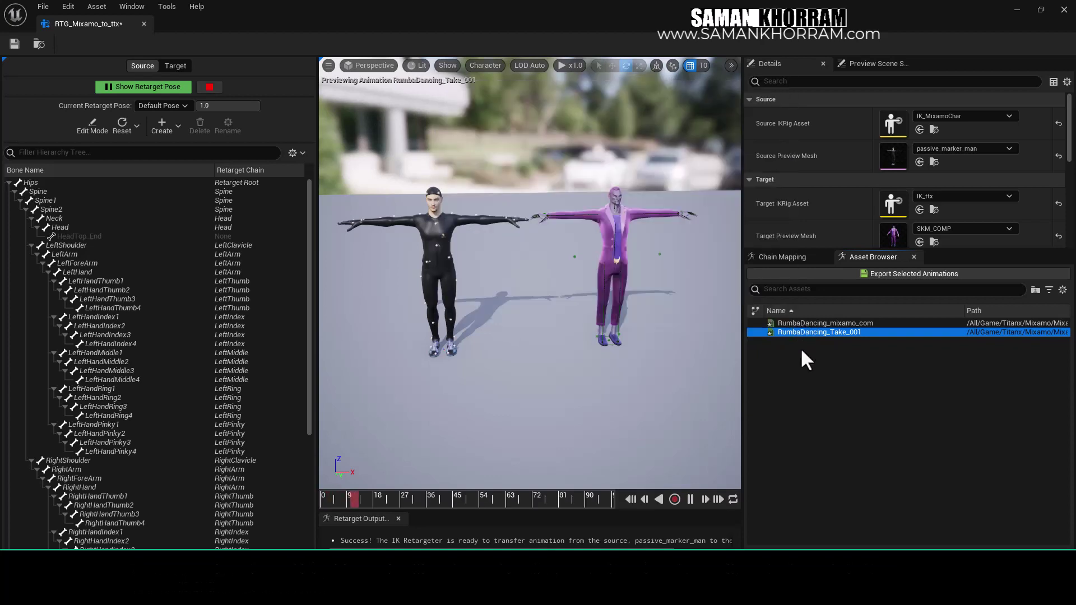
{"action": "double_click", "coordinate": [807, 323]}
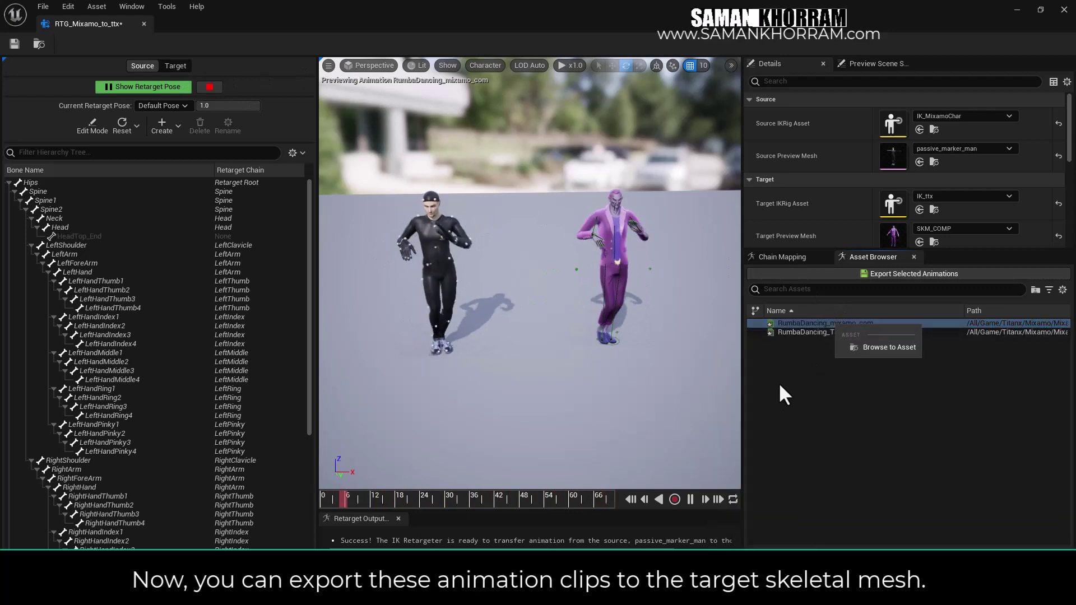
Step: Select RumbaDancing_mixamo_com and choose Export Selected Animations
{"action": "left_click", "coordinate": [815, 362]}
{"action": "left_click", "coordinate": [841, 324]}
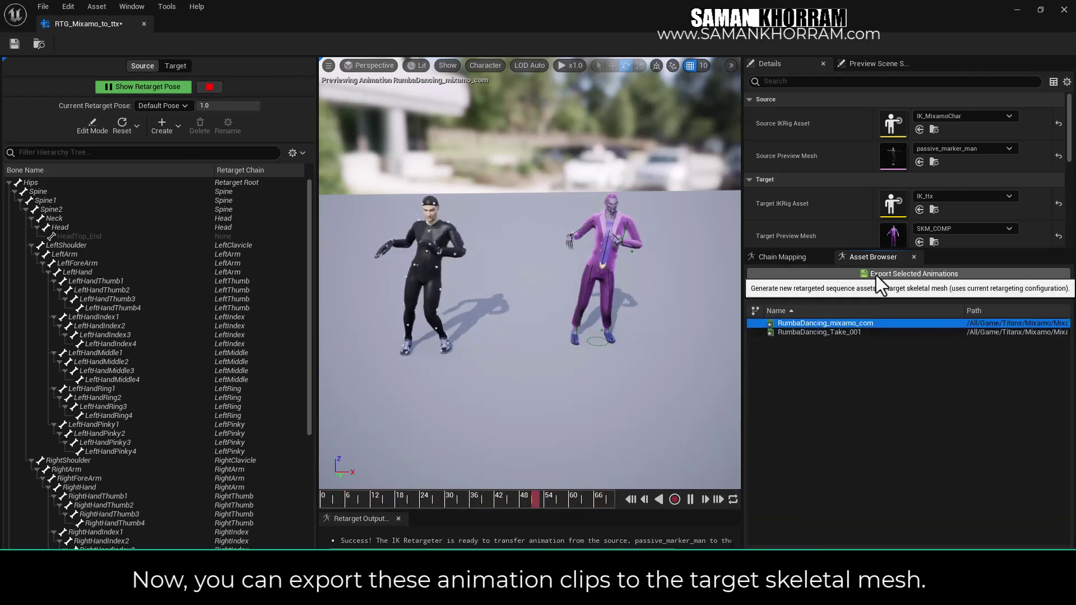
{"action": "left_click", "coordinate": [874, 276]}
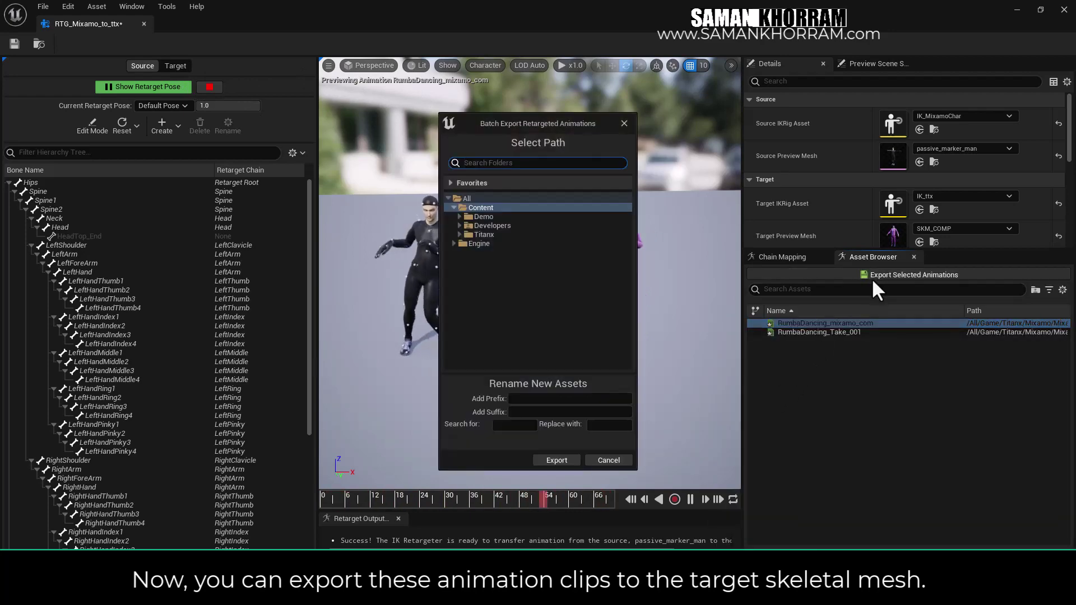
Step: Export the retargeted clip to Content/Titanx/DemoAnimLib with the prefix MIXAMO_
{"action": "left_click", "coordinate": [458, 235]}
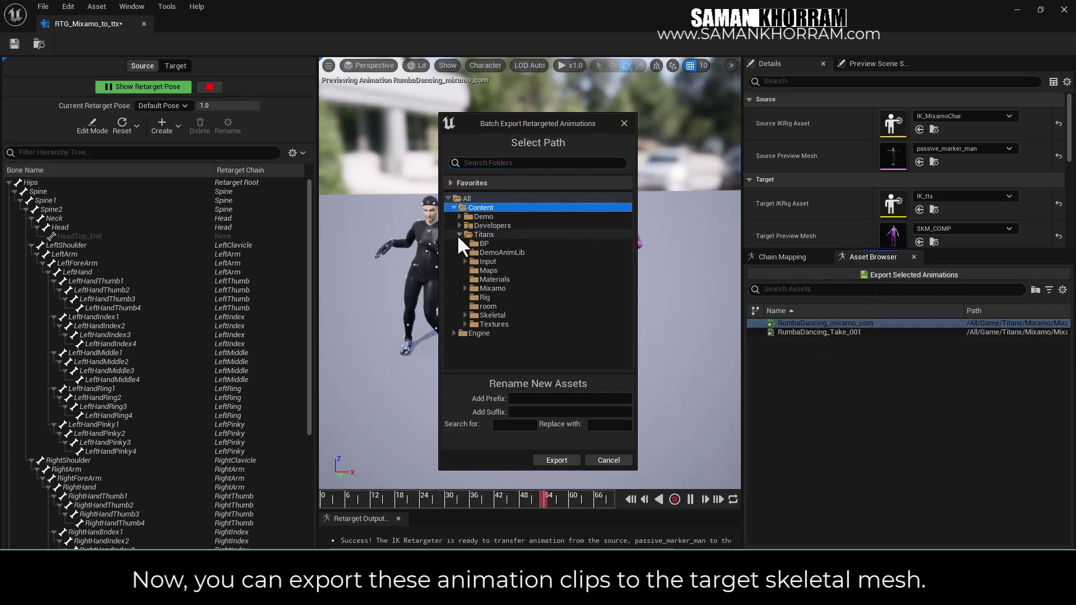
{"action": "left_click", "coordinate": [485, 253]}
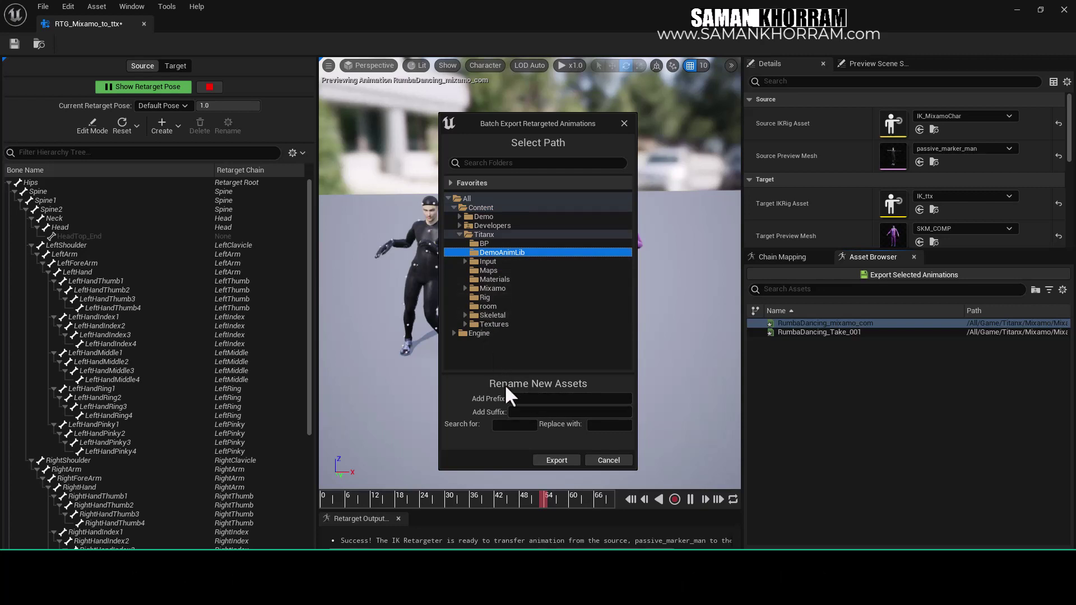
{"action": "type", "text": "MIXAMO"}
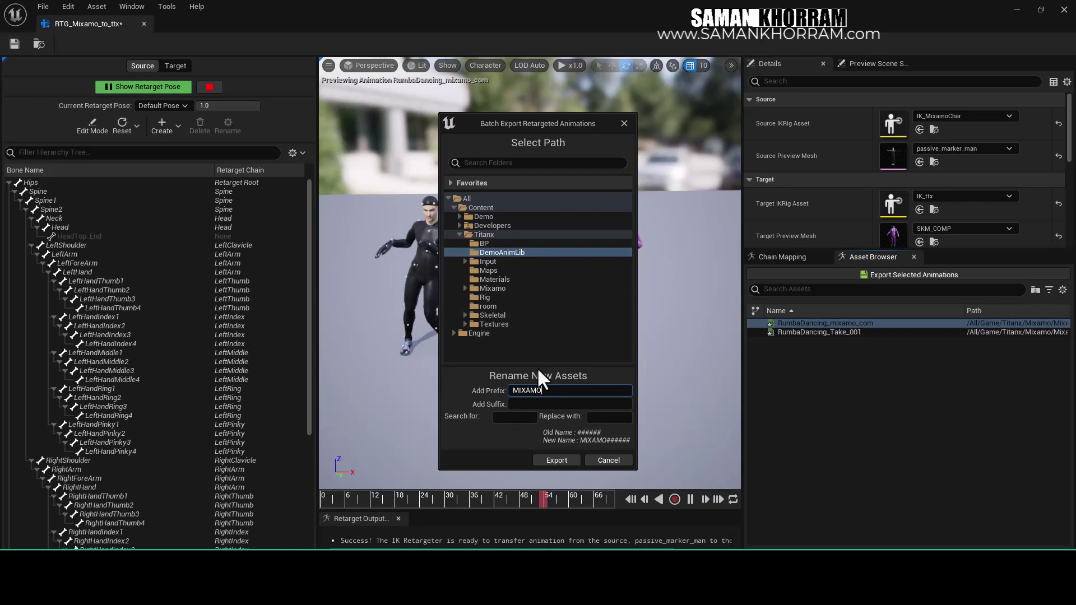
{"action": "type", "text": "_Ru"}
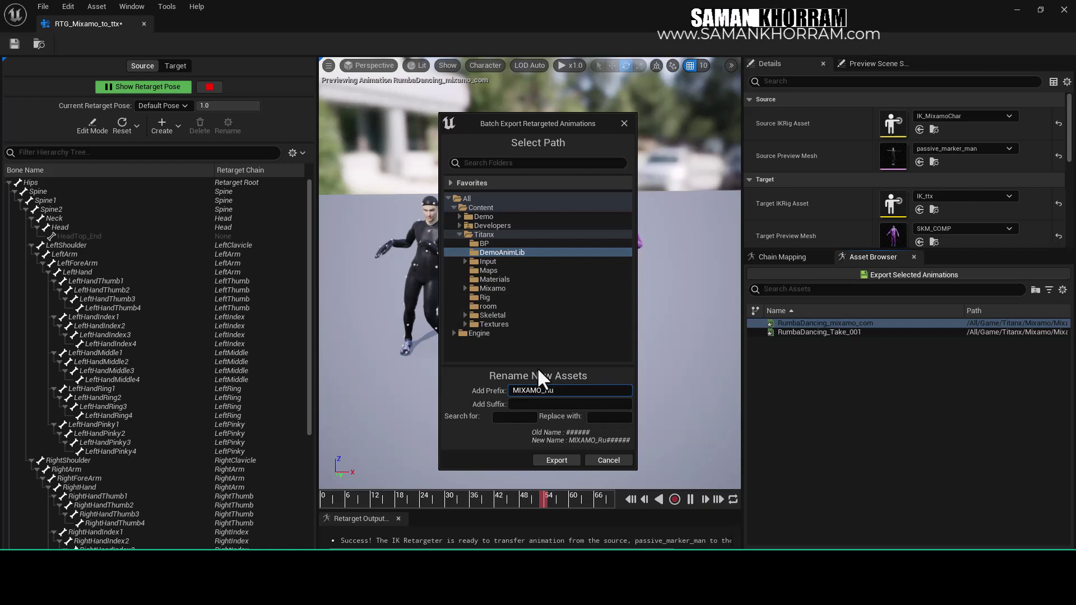
{"action": "type", "text": "m"}
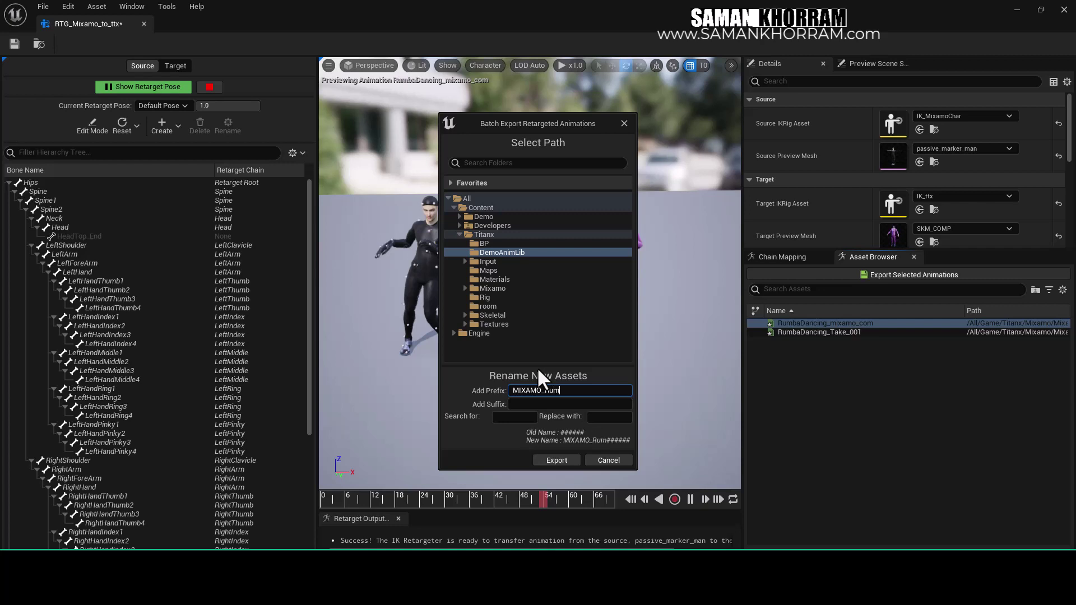
{"action": "type", "text": "ba"}
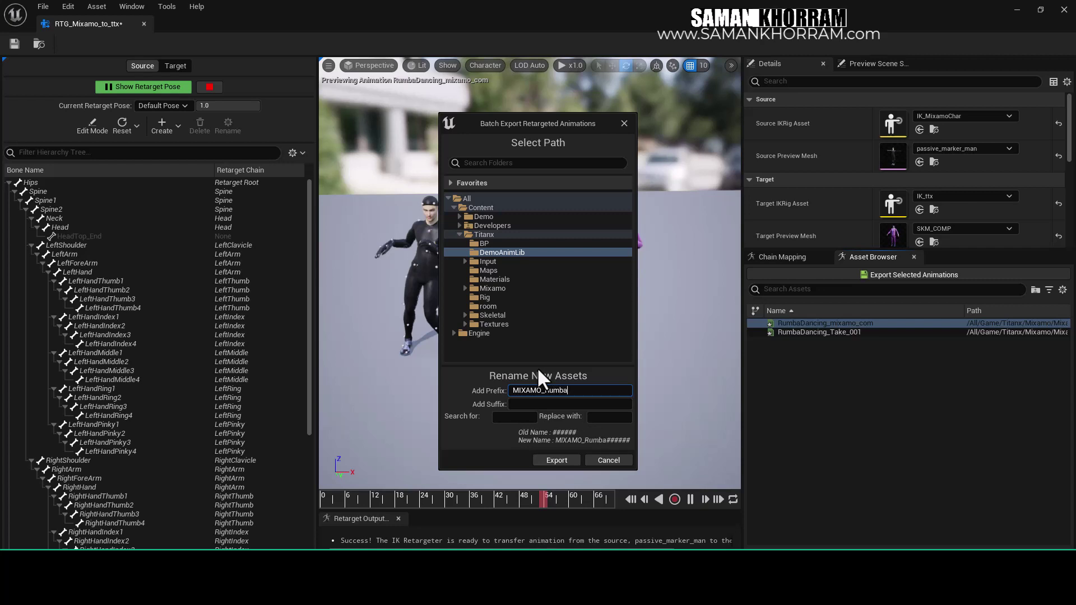
{"action": "type", "text": "Dance"}
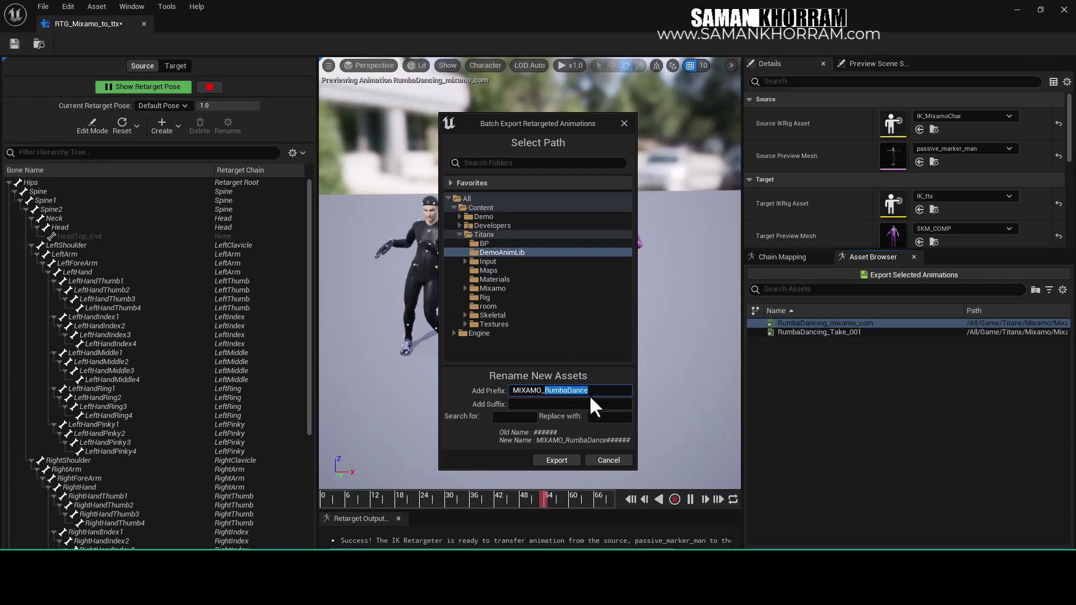
{"action": "key", "text": "BackSpace"}
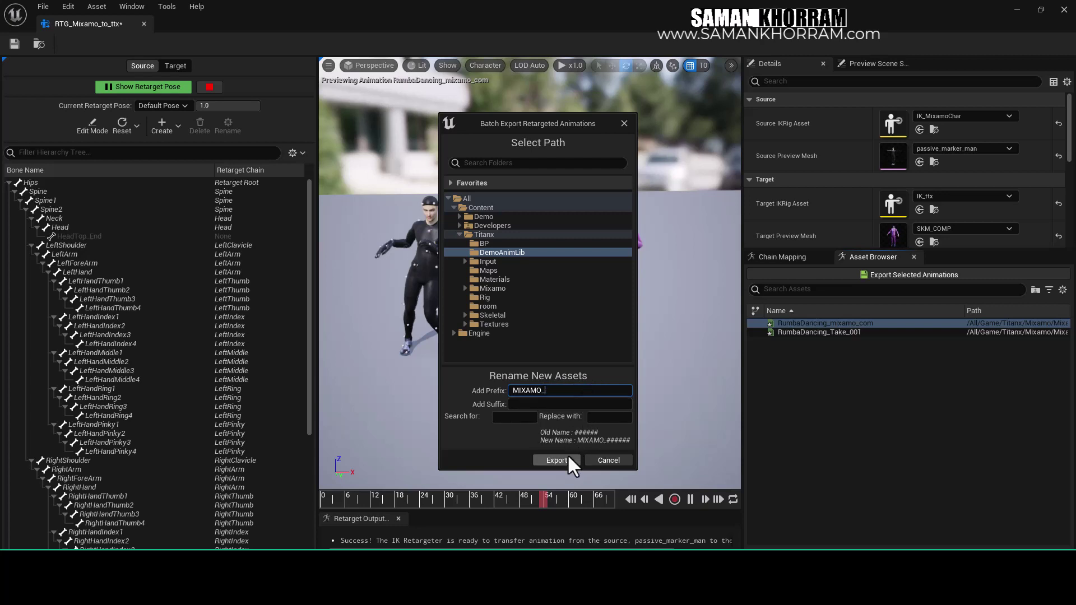
{"action": "left_click", "coordinate": [566, 459]}
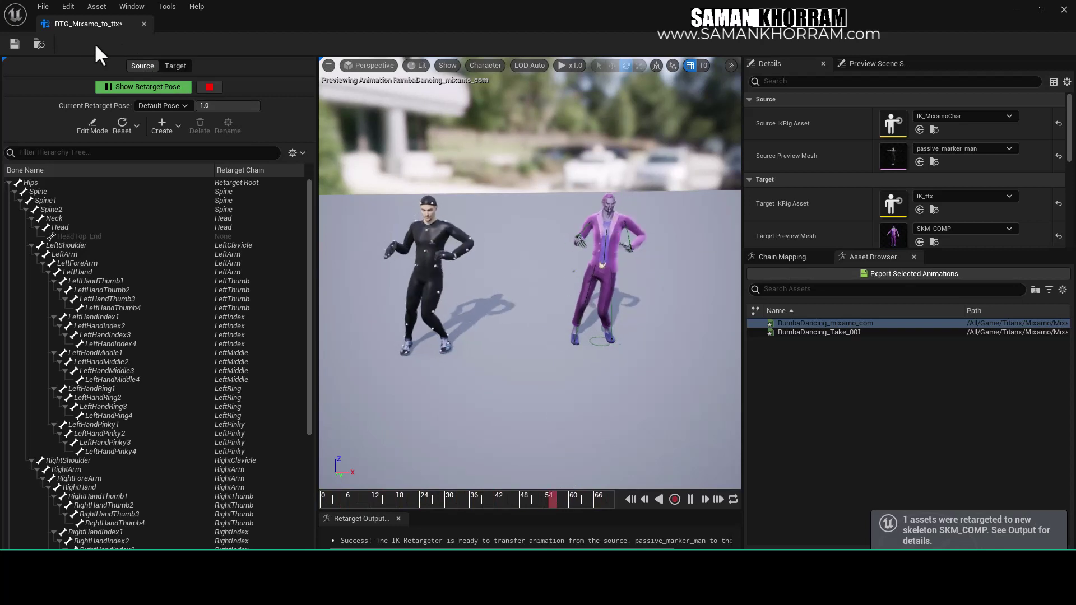
Step: Close the retargeter and drag SKM_COMP from Skeletal/ClothingComplete into the level
{"action": "left_click", "coordinate": [144, 23]}
{"action": "left_click", "coordinate": [401, 258]}
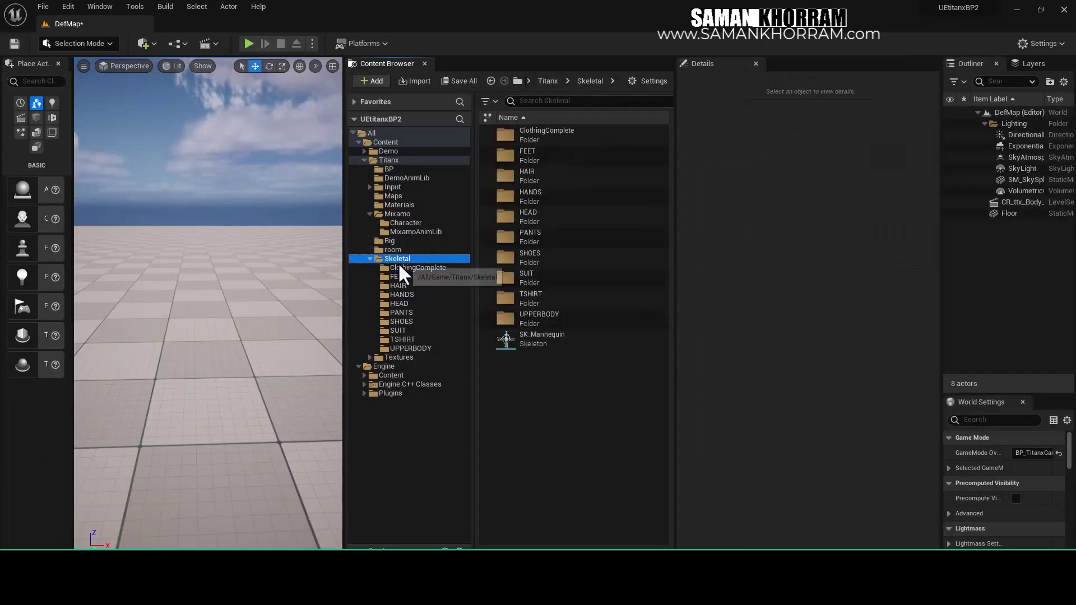
{"action": "left_click", "coordinate": [399, 268]}
{"action": "left_click_drag", "start_coordinate": [506, 135], "coordinate": [196, 429]}
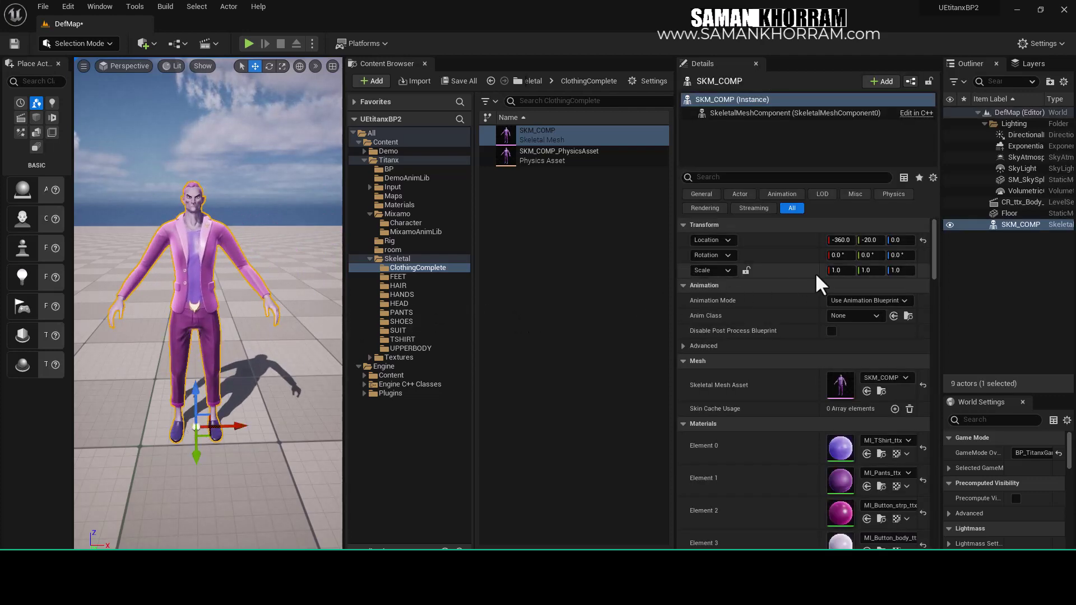
{"action": "scroll", "coordinate": [933, 234], "scroll_direction": "down", "scroll_amount": 3}
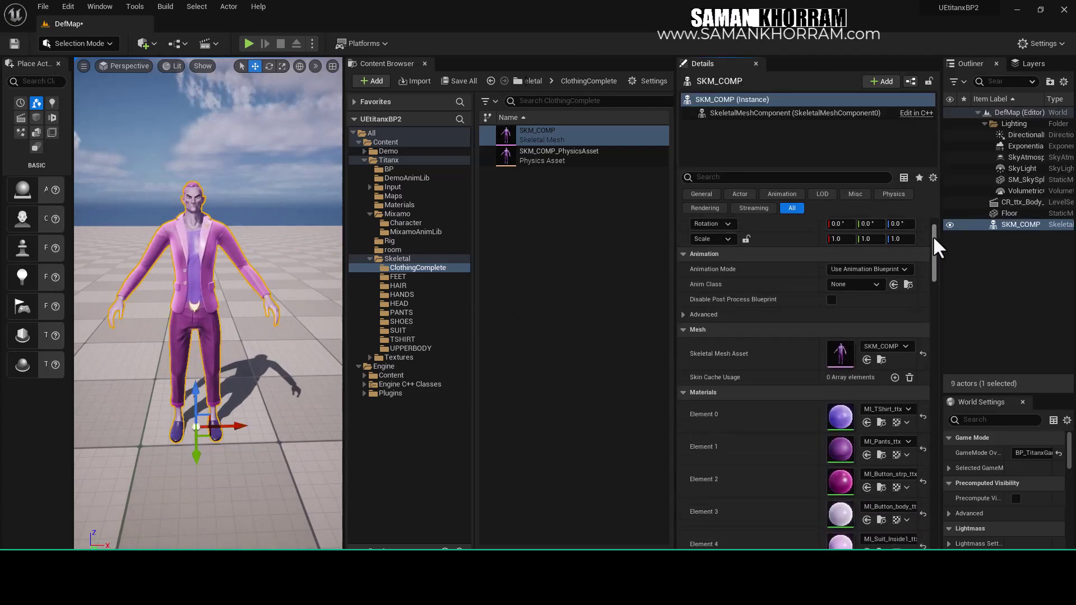
{"action": "scroll", "coordinate": [933, 237], "scroll_direction": "up", "scroll_amount": 3}
Step: Set SKM_COMP's Animation Mode to Use Animation Asset with the MIXAMO_ Rumba clip
{"action": "left_click", "coordinate": [856, 301]}
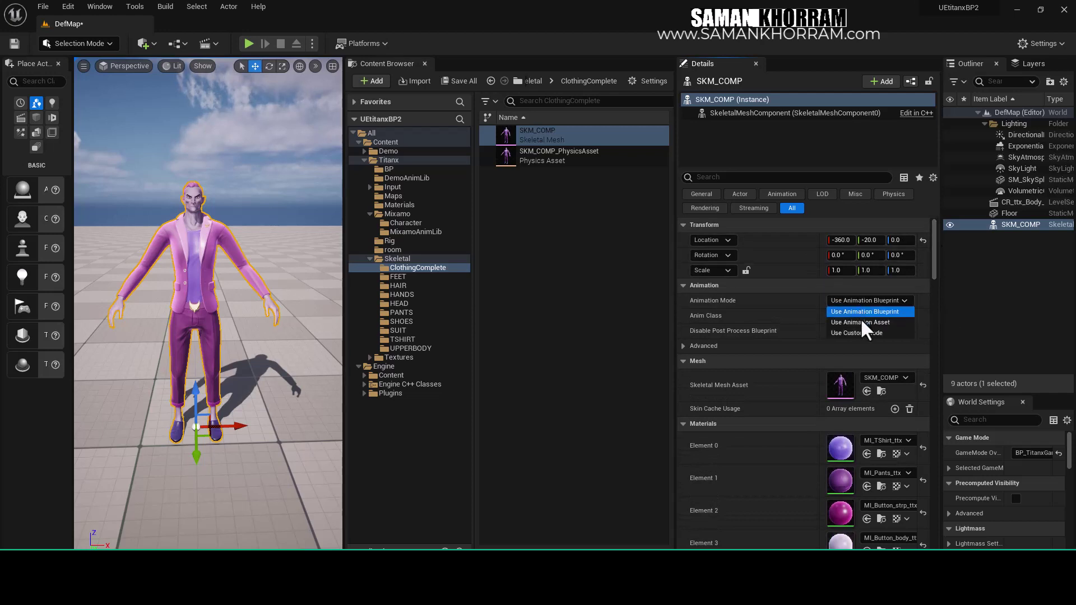
{"action": "left_click", "coordinate": [863, 322]}
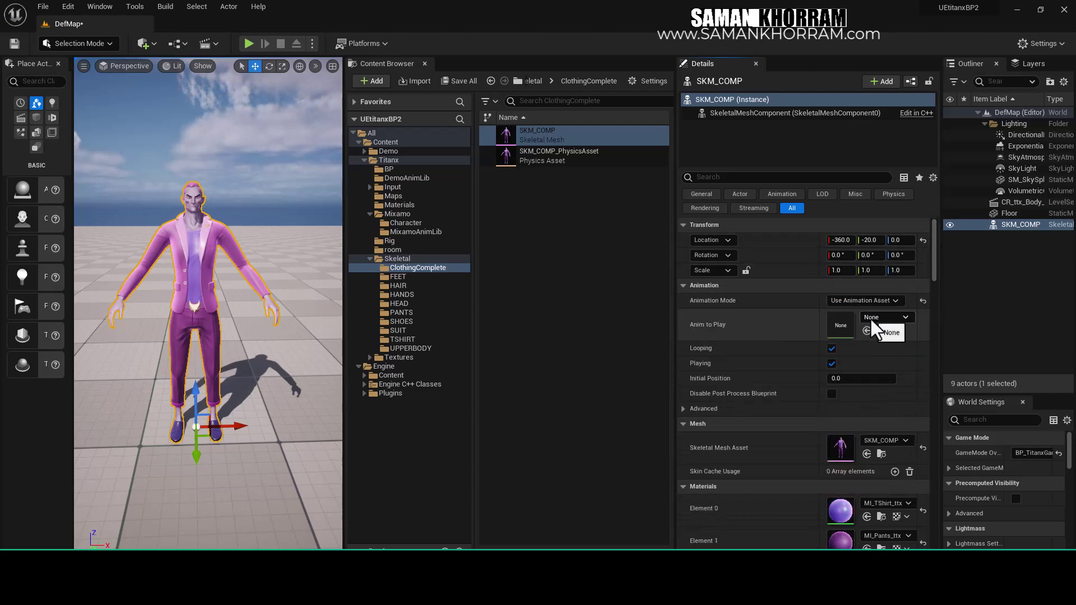
{"action": "left_click", "coordinate": [869, 317]}
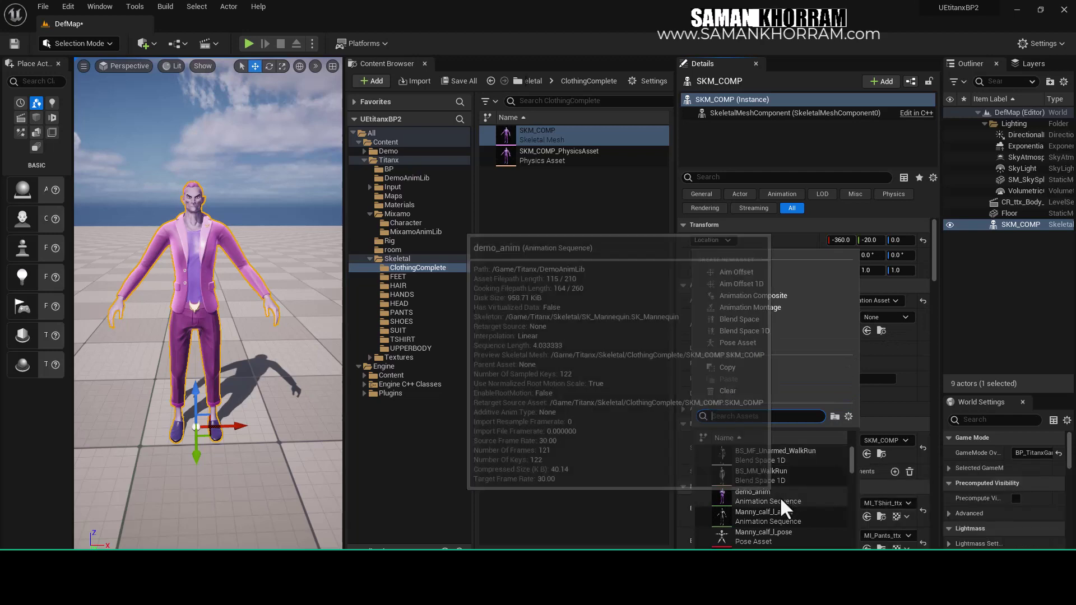
{"action": "scroll", "coordinate": [851, 462], "scroll_direction": "down", "scroll_amount": 1}
{"action": "scroll", "coordinate": [852, 462], "scroll_direction": "down", "scroll_amount": 2}
{"action": "scroll", "coordinate": [852, 465], "scroll_direction": "up", "scroll_amount": 4}
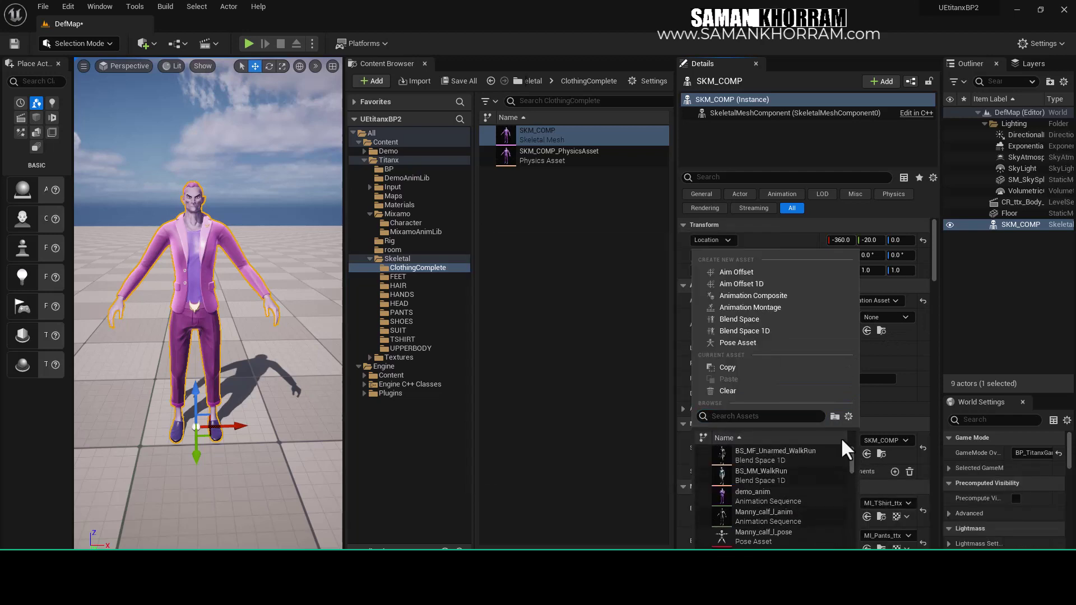
{"action": "type", "text": "MIX"}
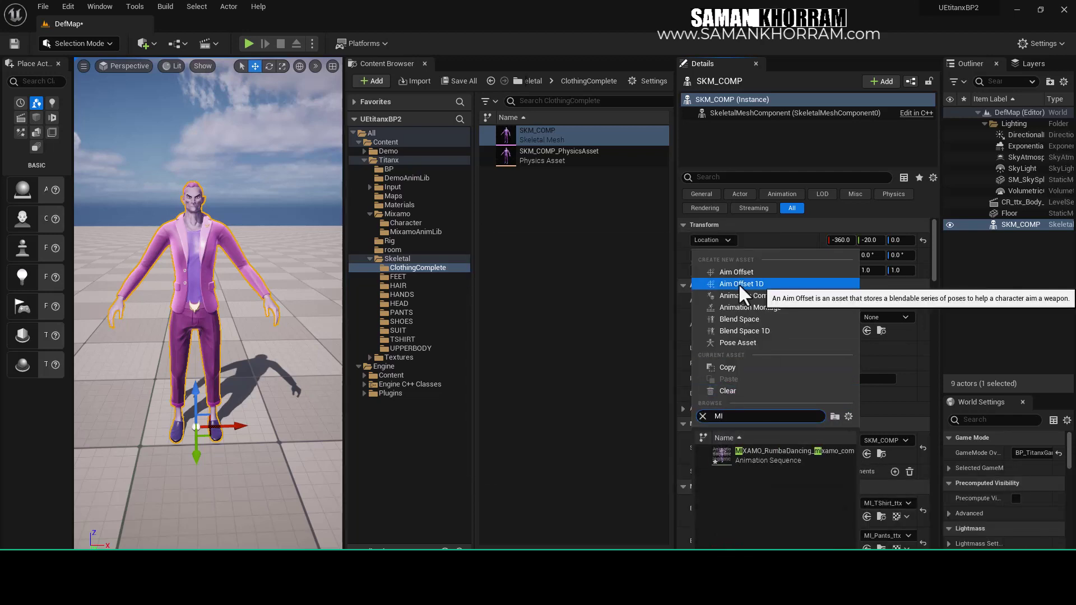
{"action": "left_click", "coordinate": [745, 453]}
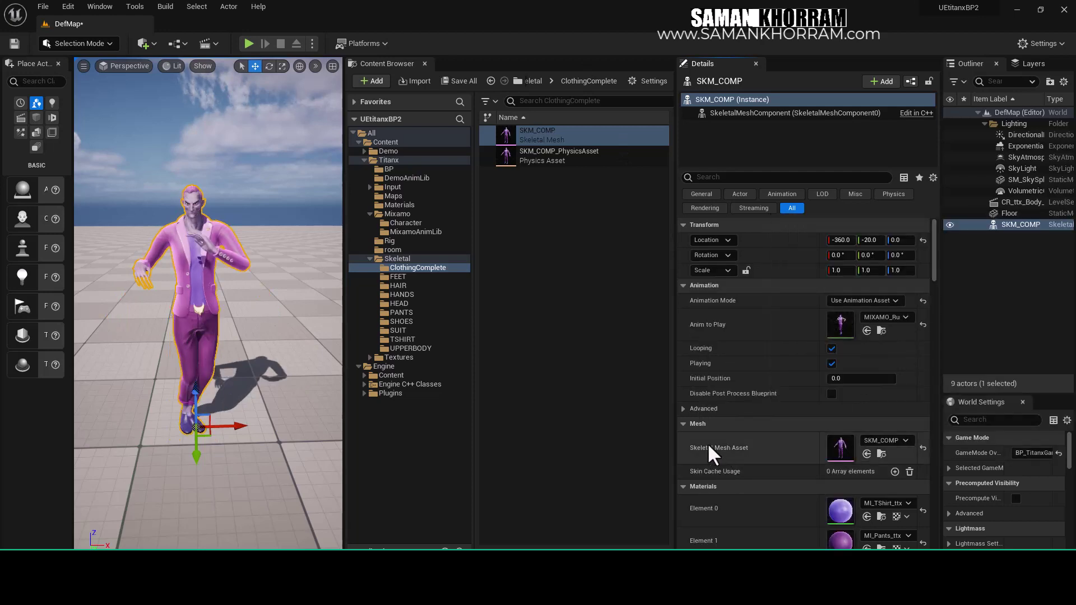
Step: Play in Editor, capture the mouse, and walk with W toward the dancing SKM_COMP
{"action": "left_click", "coordinate": [248, 45]}
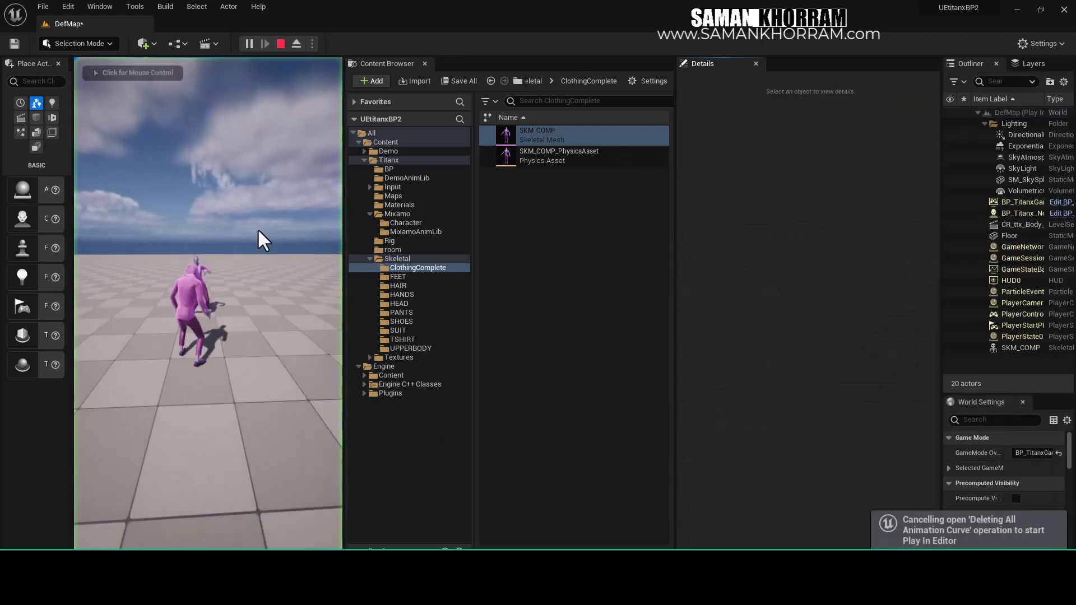
{"action": "left_click", "coordinate": [254, 263]}
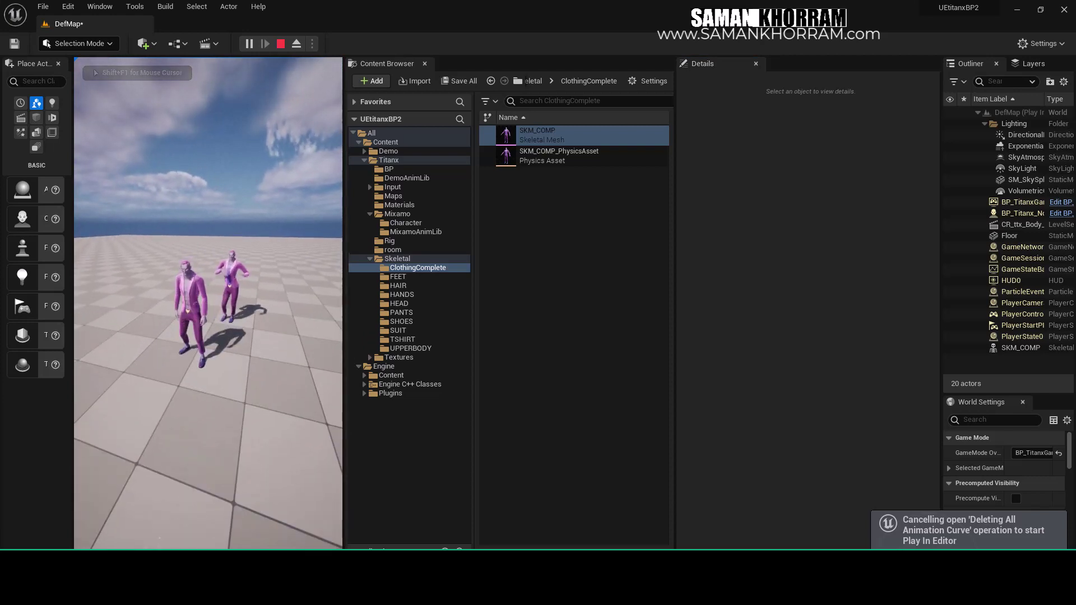
{"action": "key", "text": "w"}
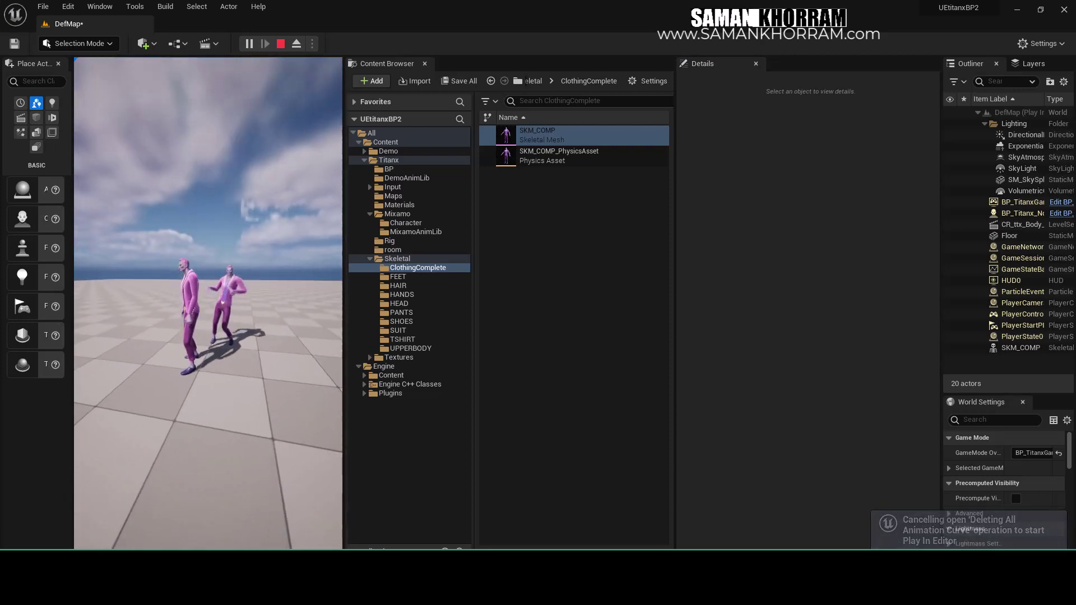